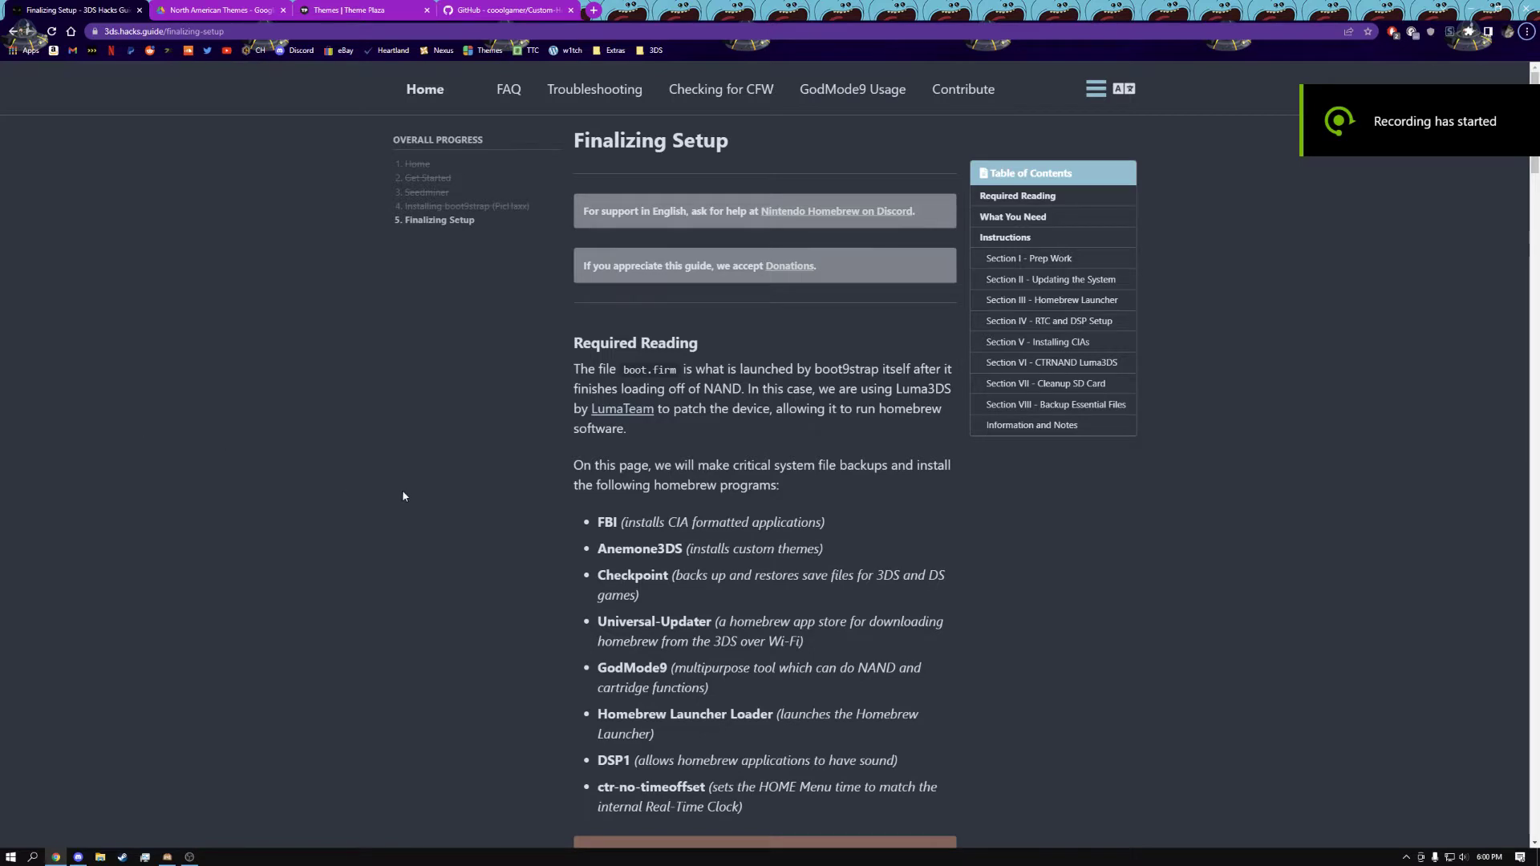
- Highlight 'Anemone3DS' in the Finalizing Setup page's homebrew list
left_click_drag(597, 551, 684, 551)
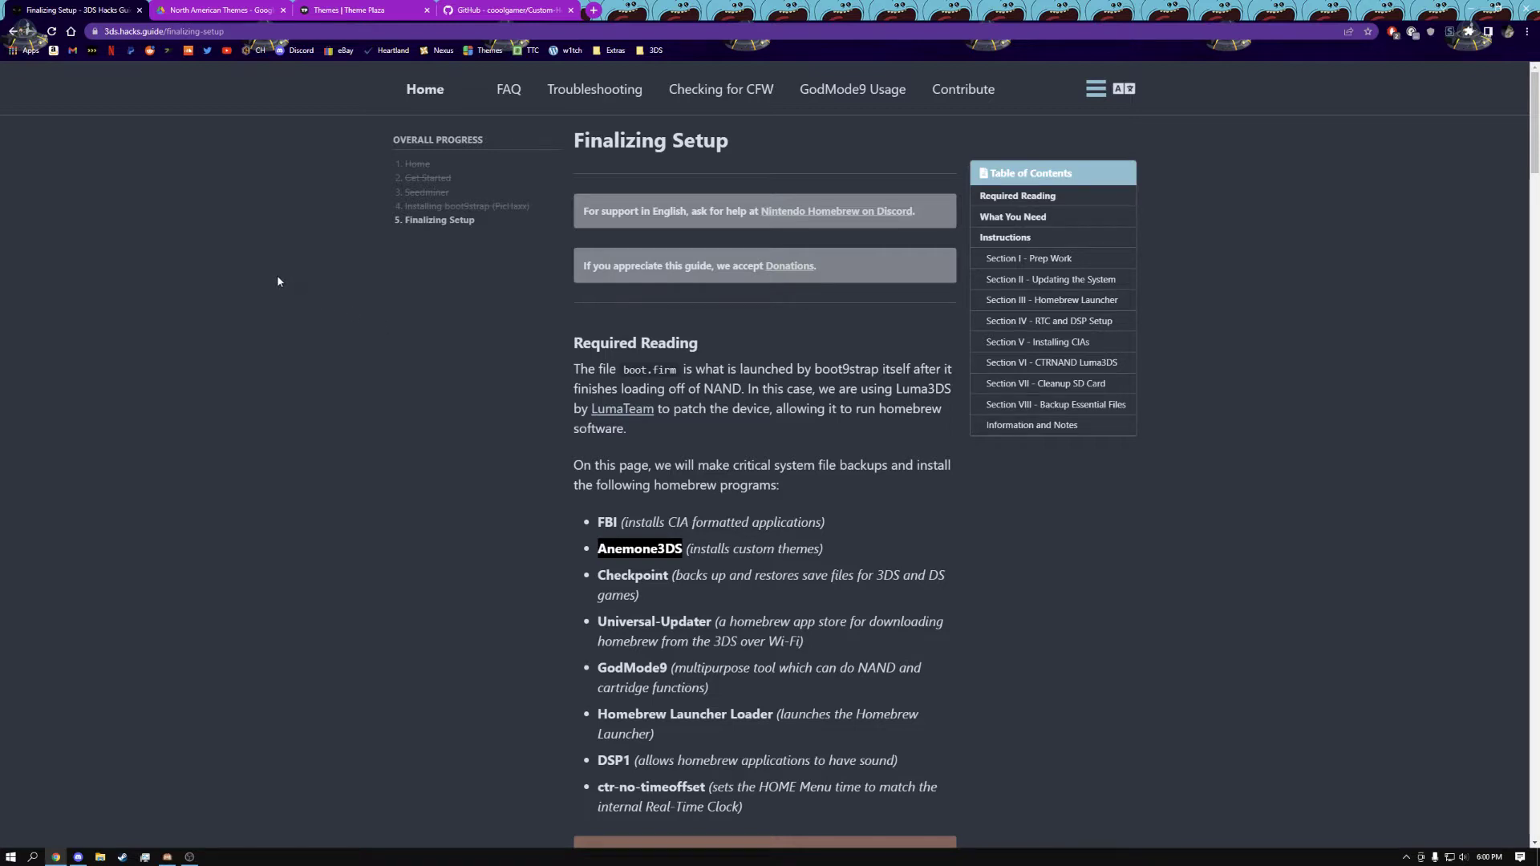
- Go up to 3ds Official Theme Collection in Drive and open North American Themes
left_click(192, 8)
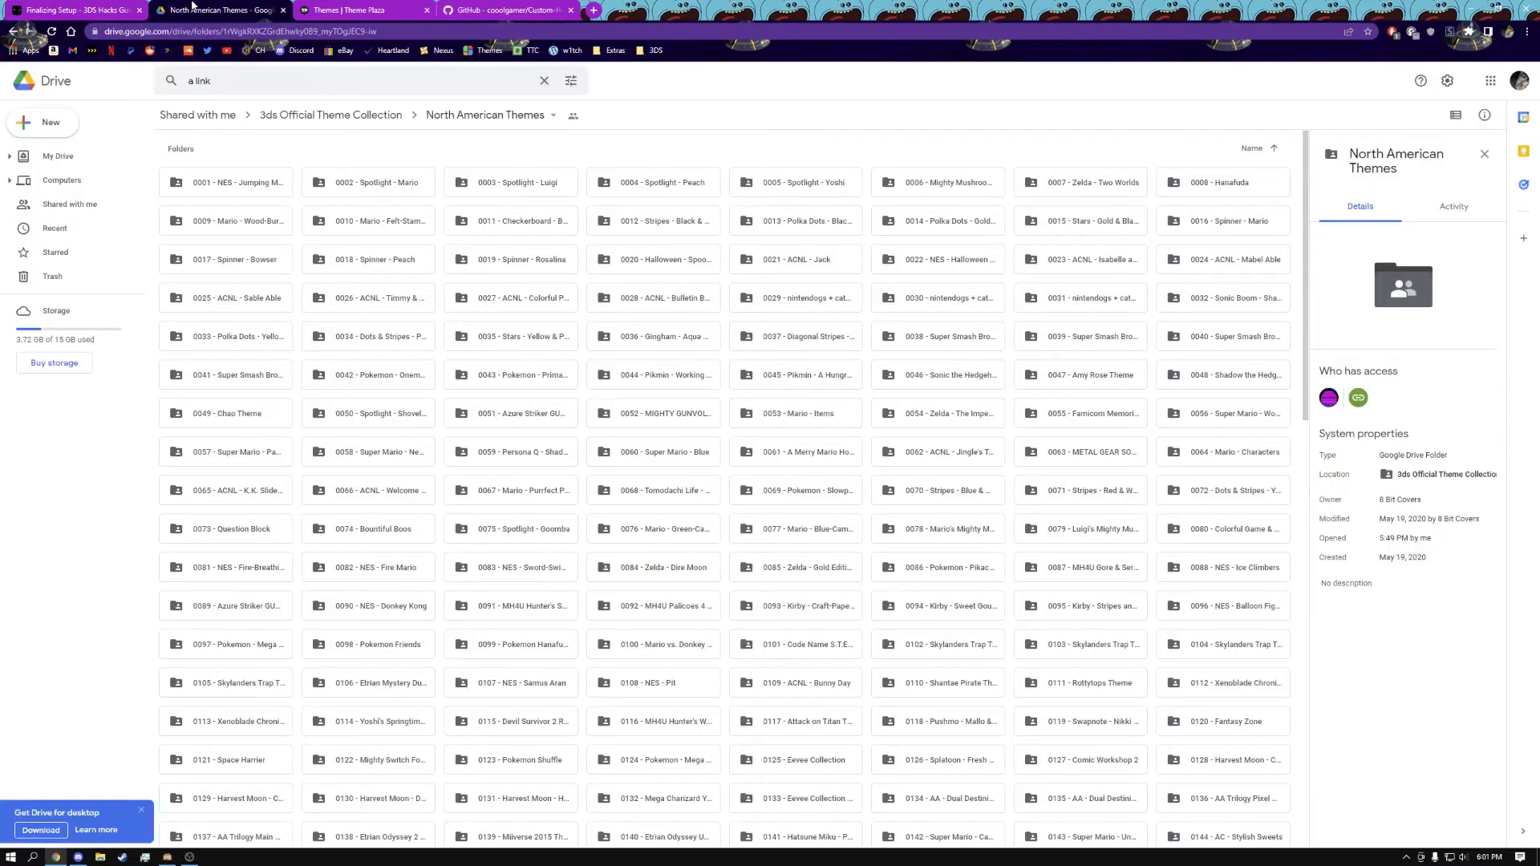
left_click(330, 115)
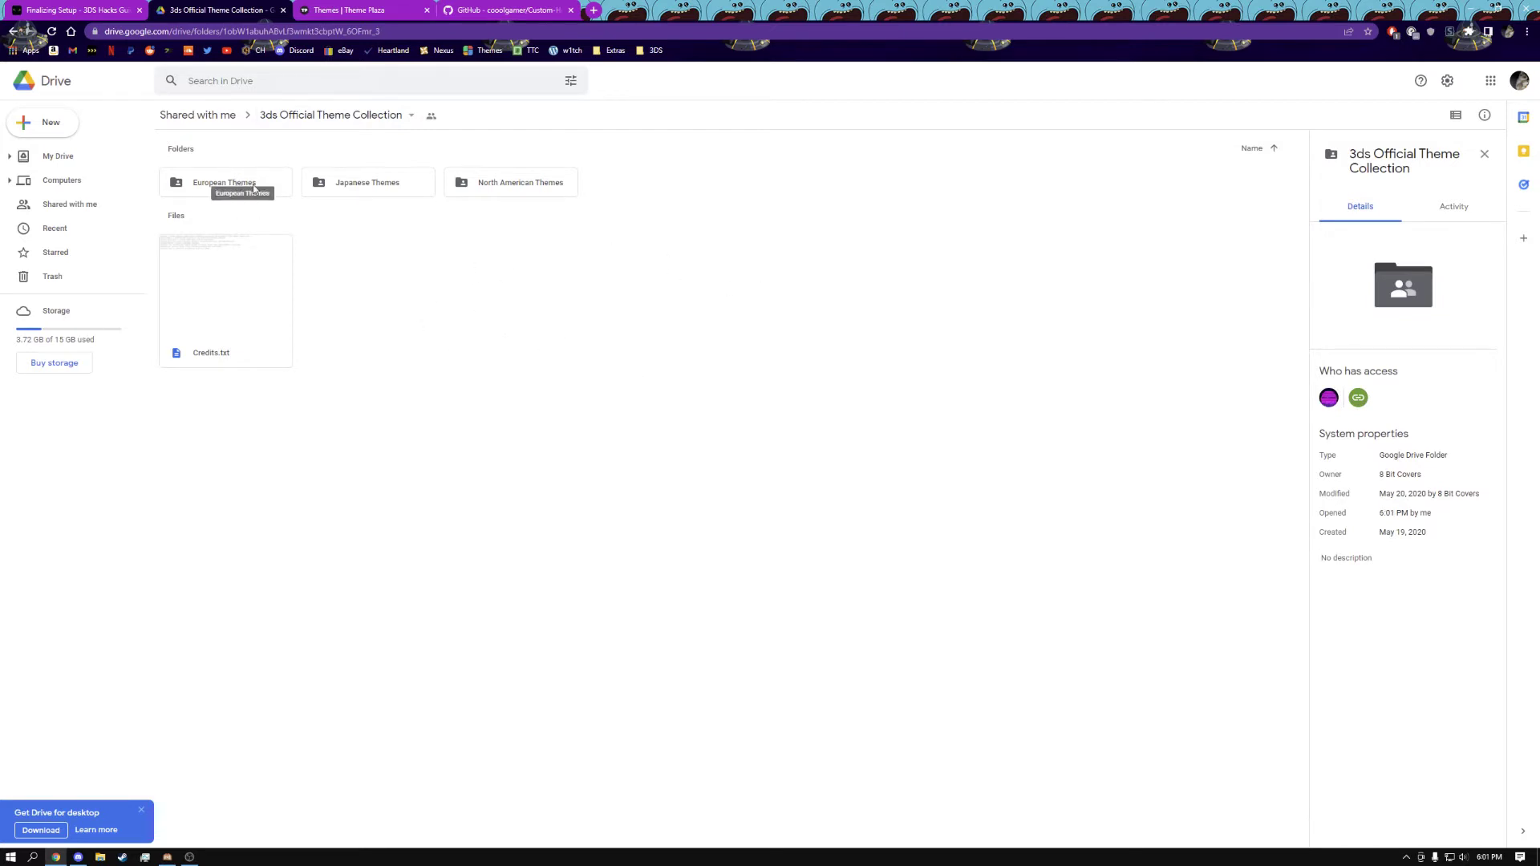
left_click(531, 188)
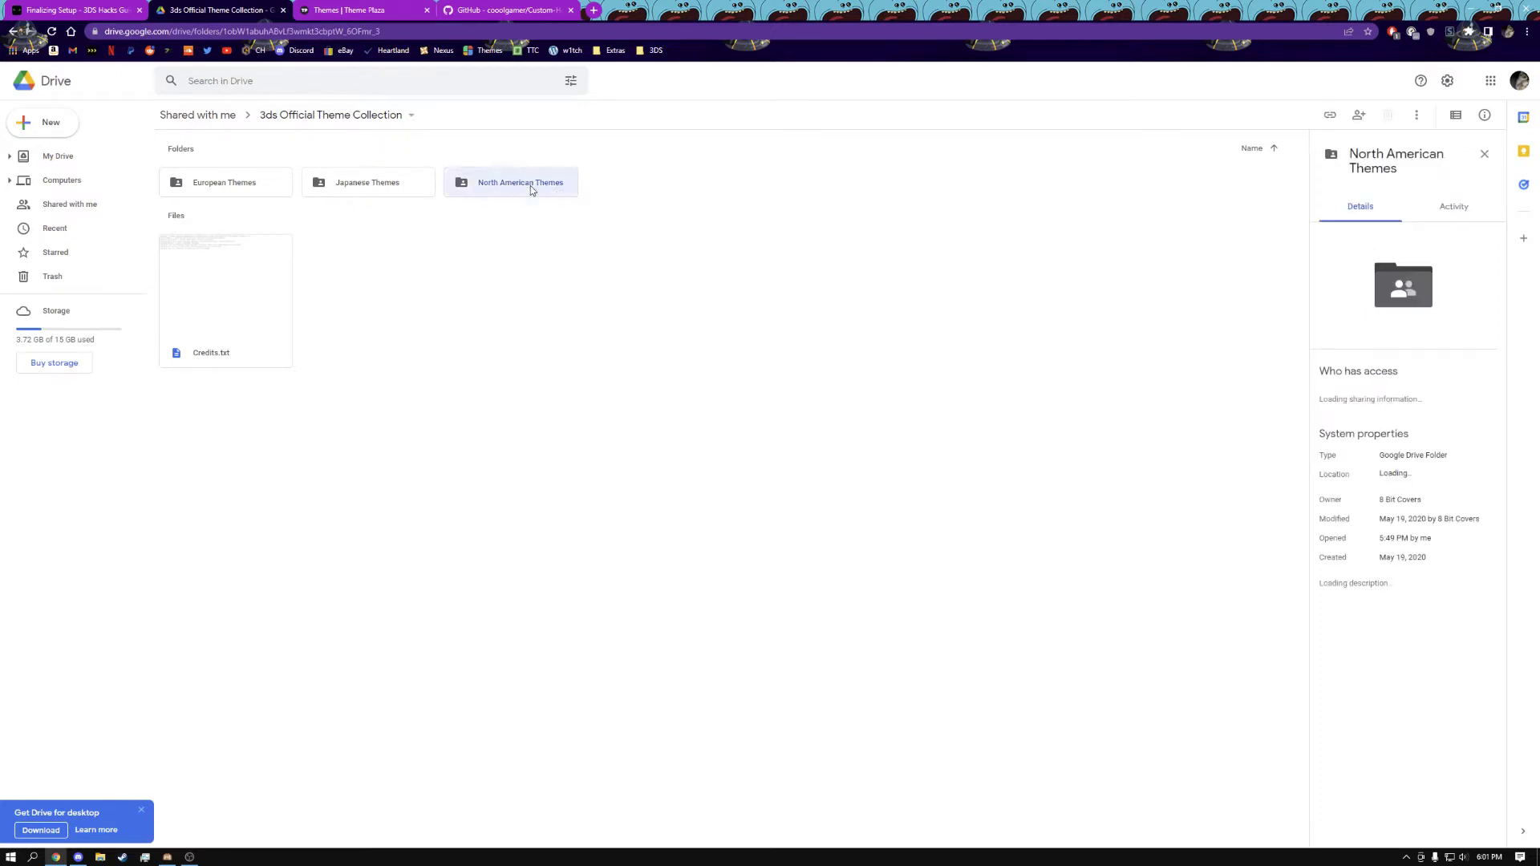
double_click(531, 185)
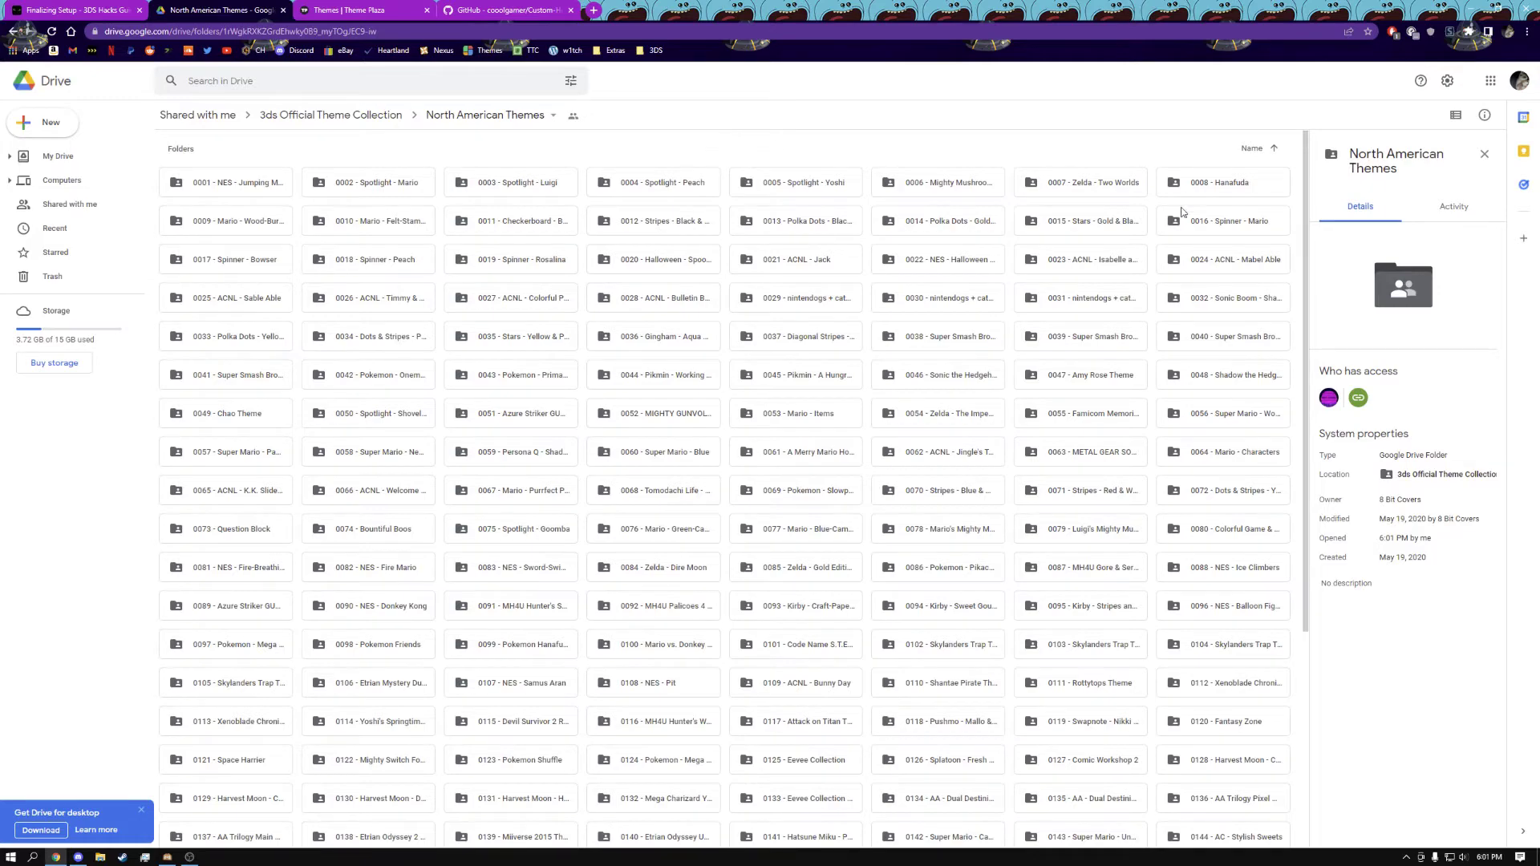
- Find and open the '0001 - NES - Jumping Mario' theme folder
scroll(717, 449, "down", 4)
scroll(719, 454, "down", 3)
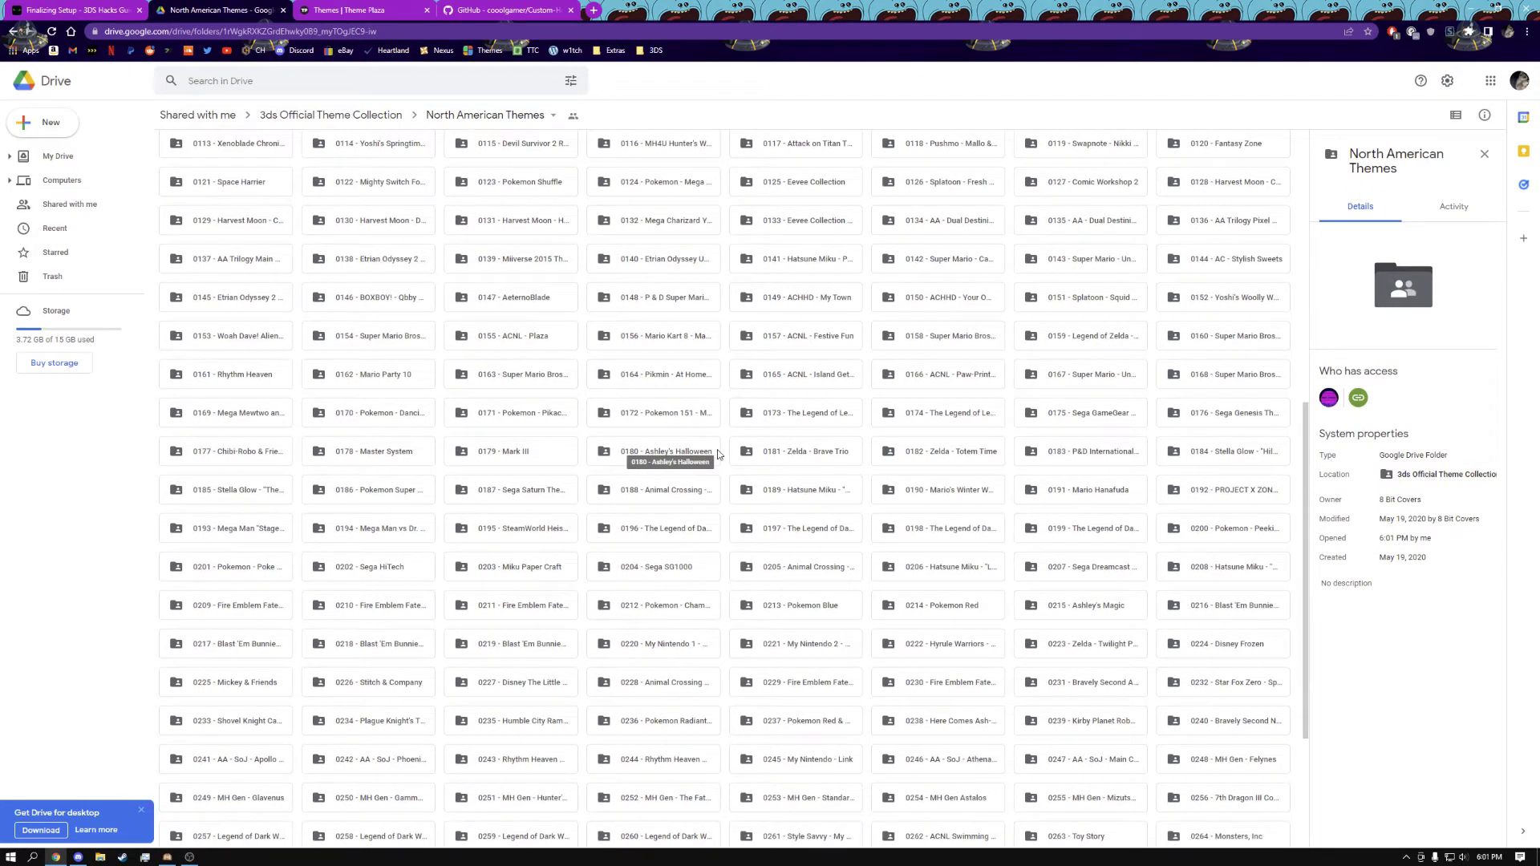
scroll(721, 445, "down", 3)
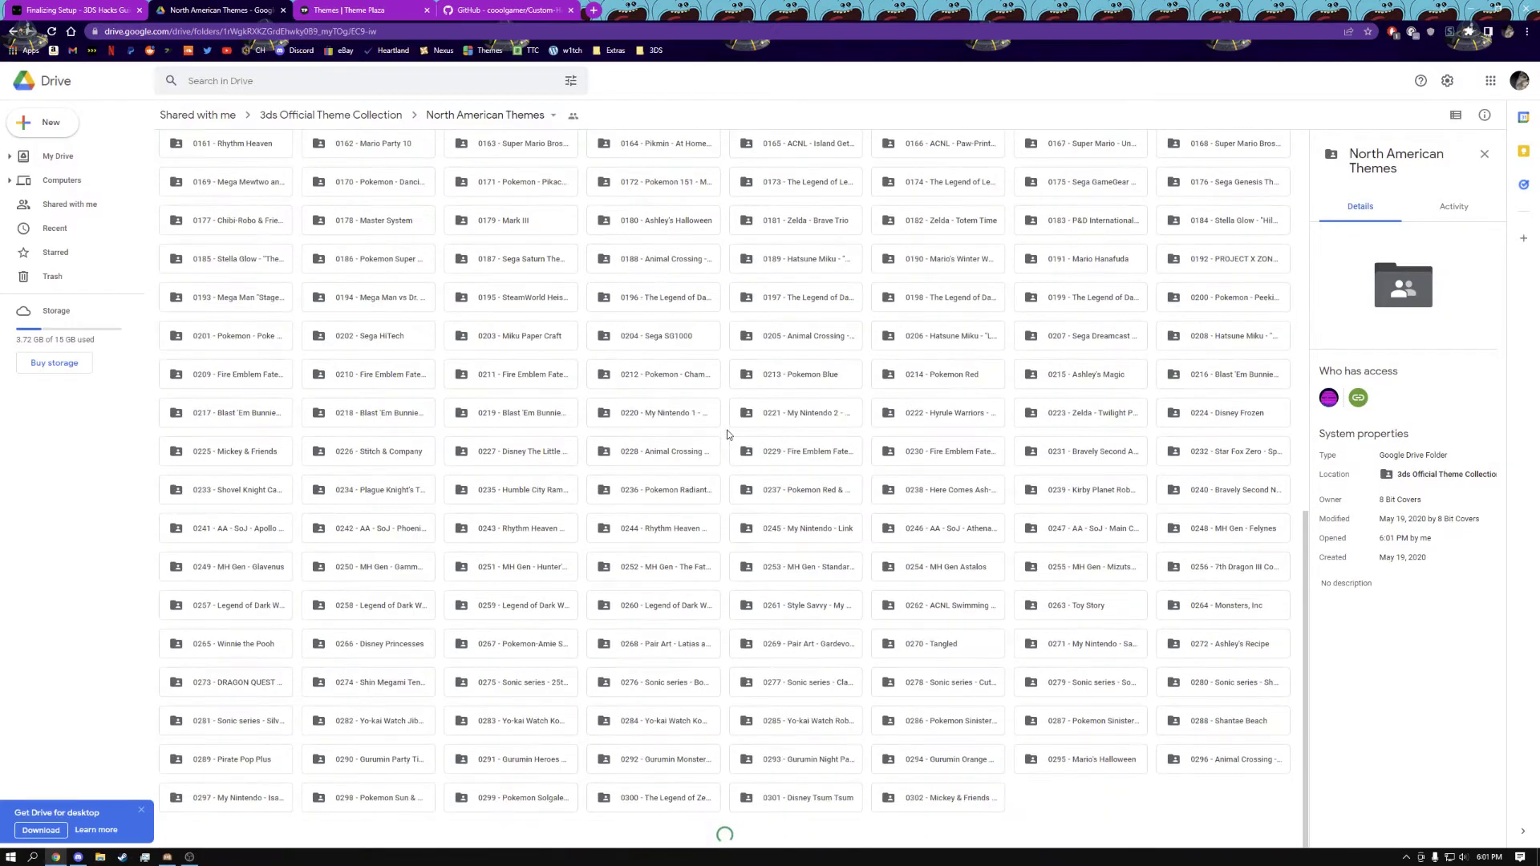
scroll(724, 438, "down", 3)
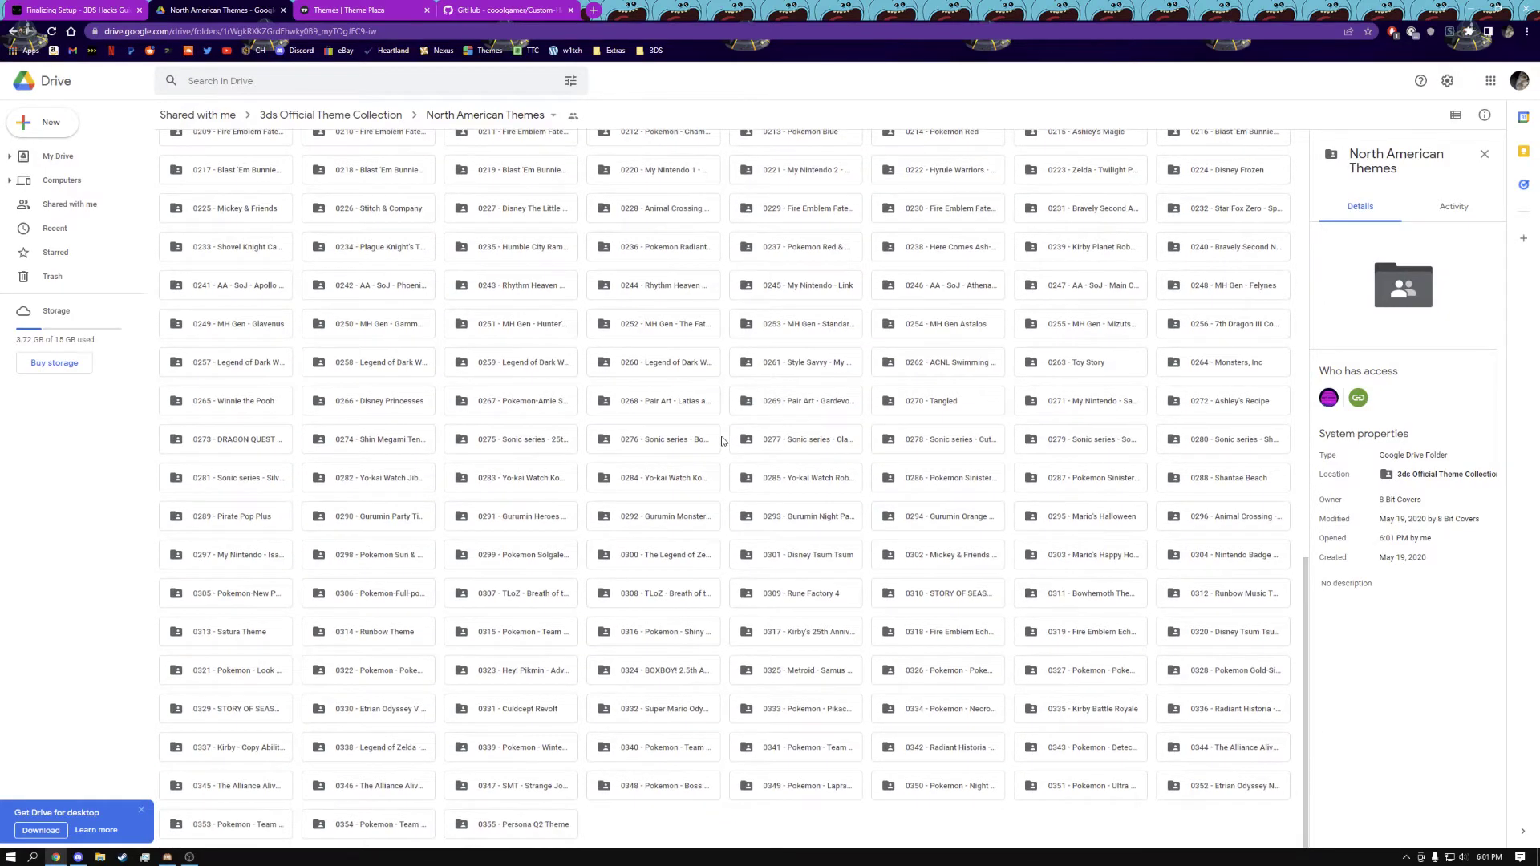
scroll(722, 441, "up", 15)
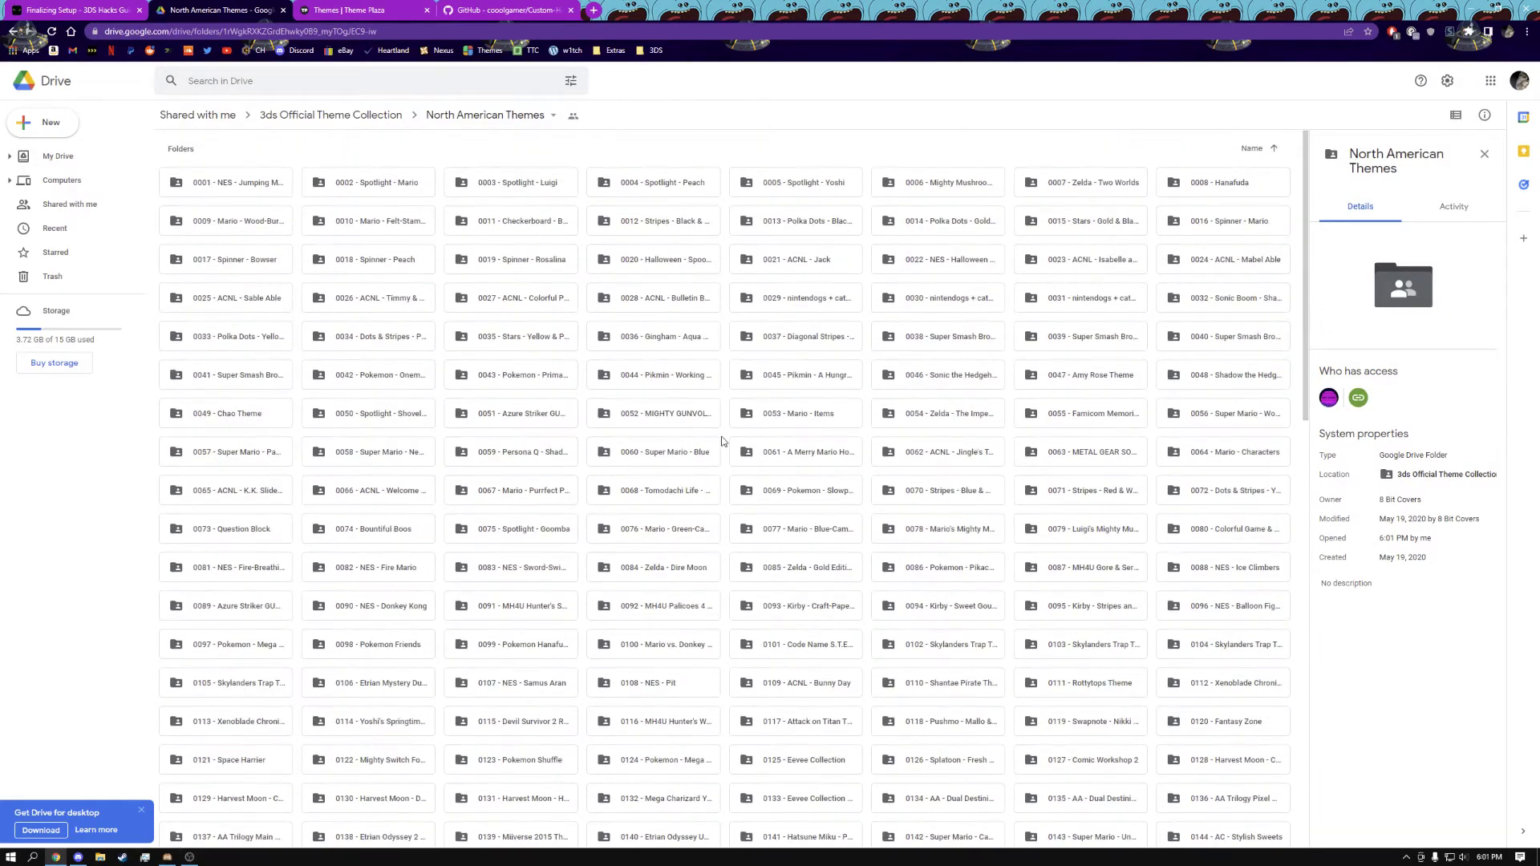
double_click(246, 190)
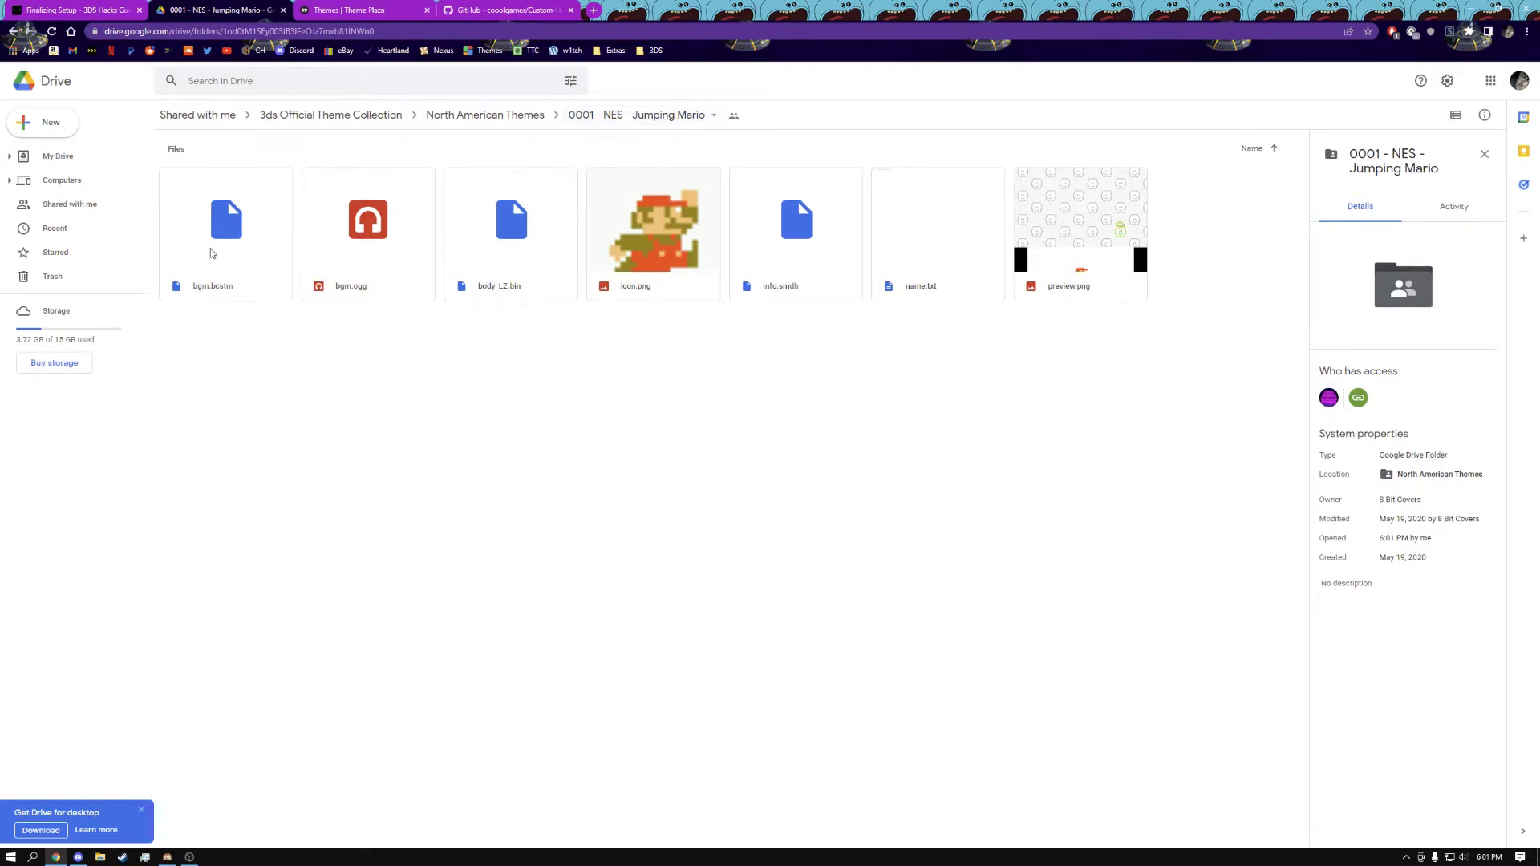
- Bring up OBS showing the 3DS running ftpd v3.1.0 with its server on port 5000
key("alt+Tab")
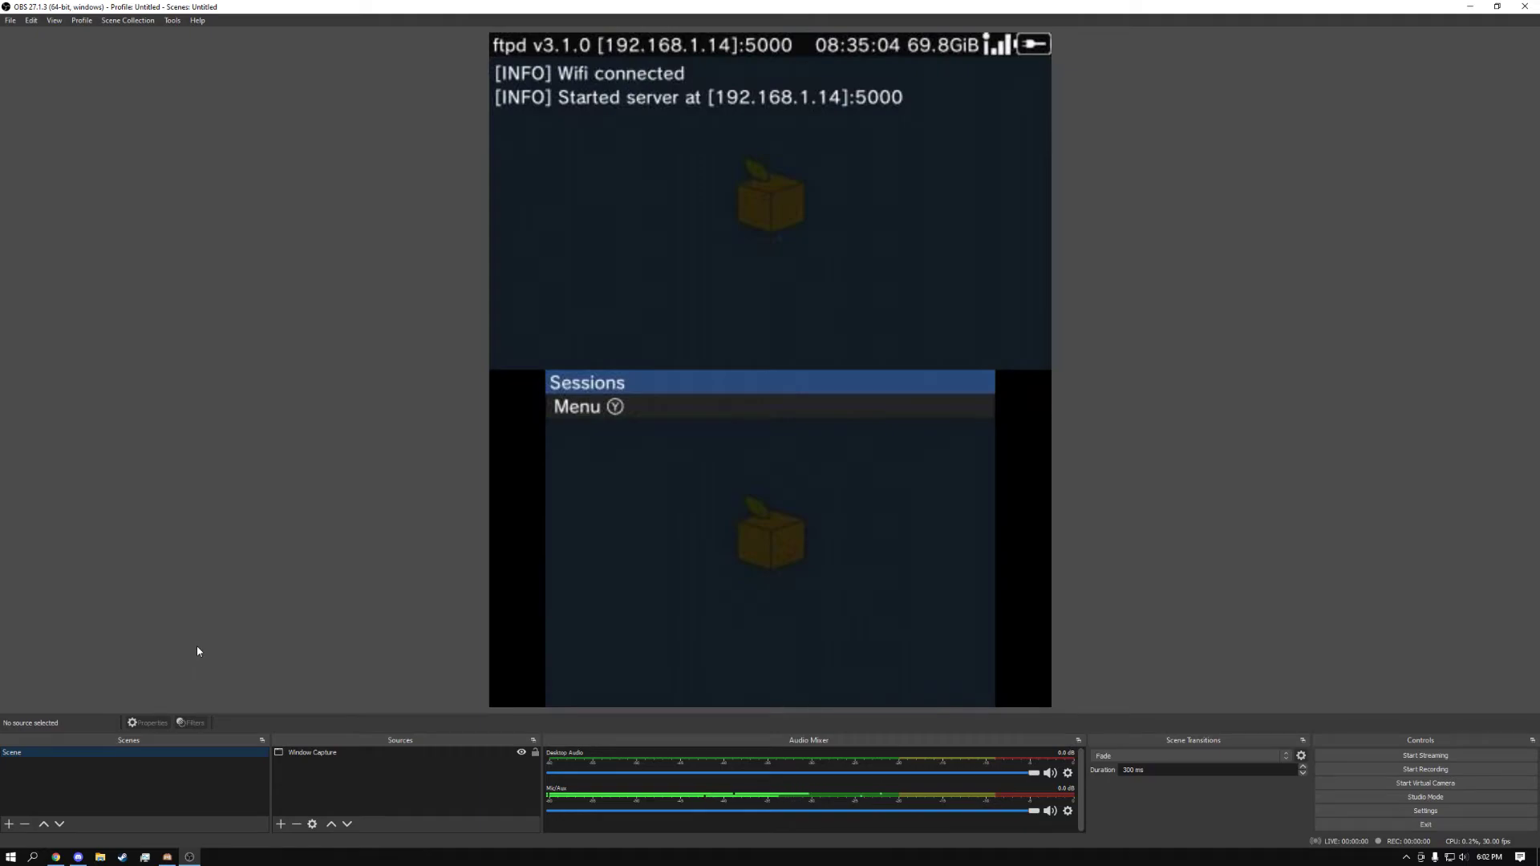
- Minimize OBS and look inside the local theme folder's ext_previews subfolder
left_click(1470, 7)
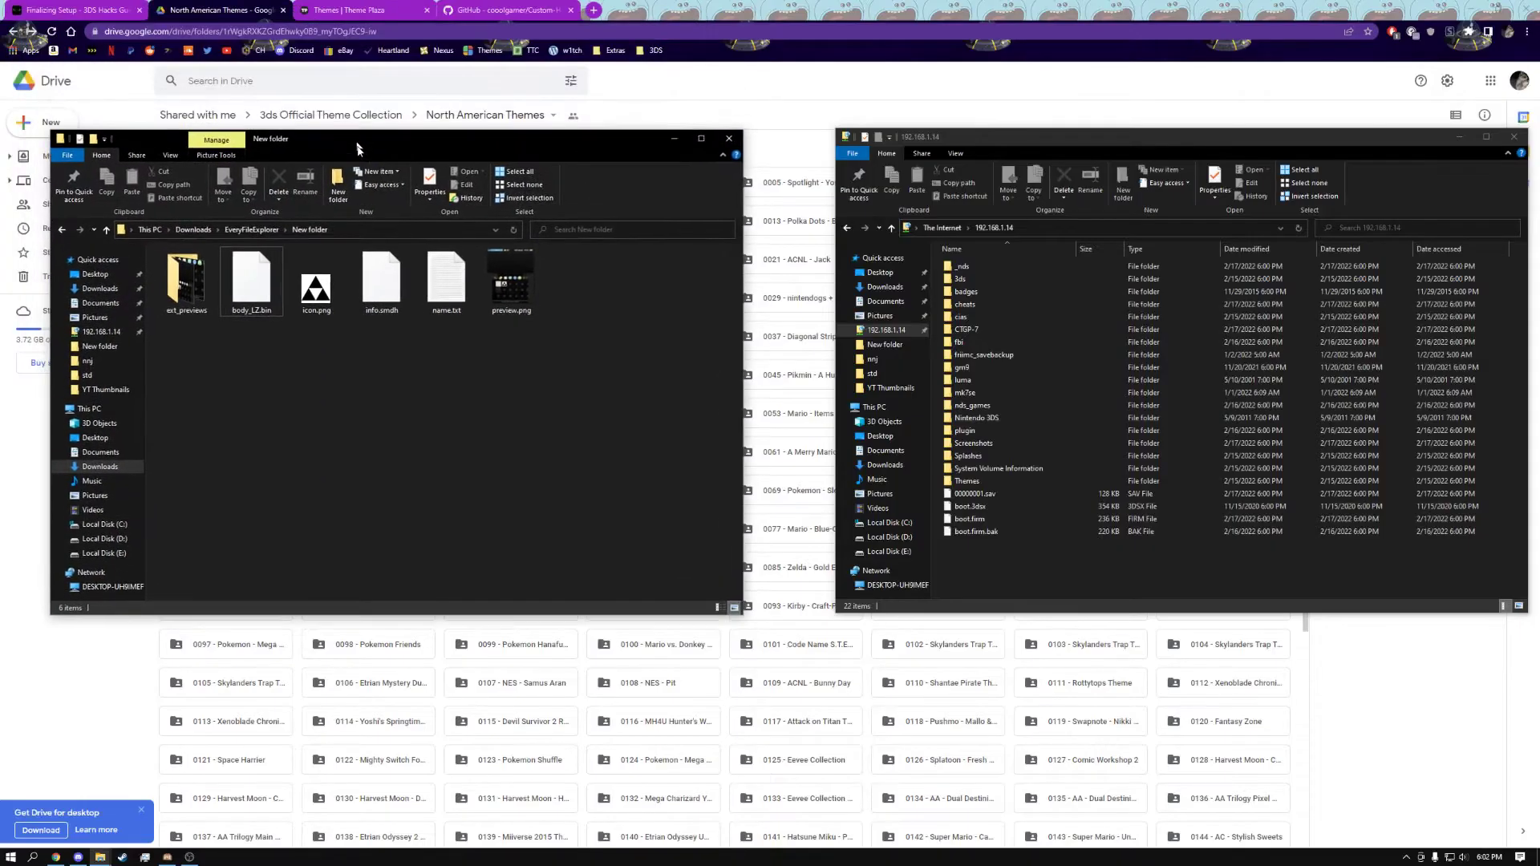
left_click_drag(358, 150, 365, 164)
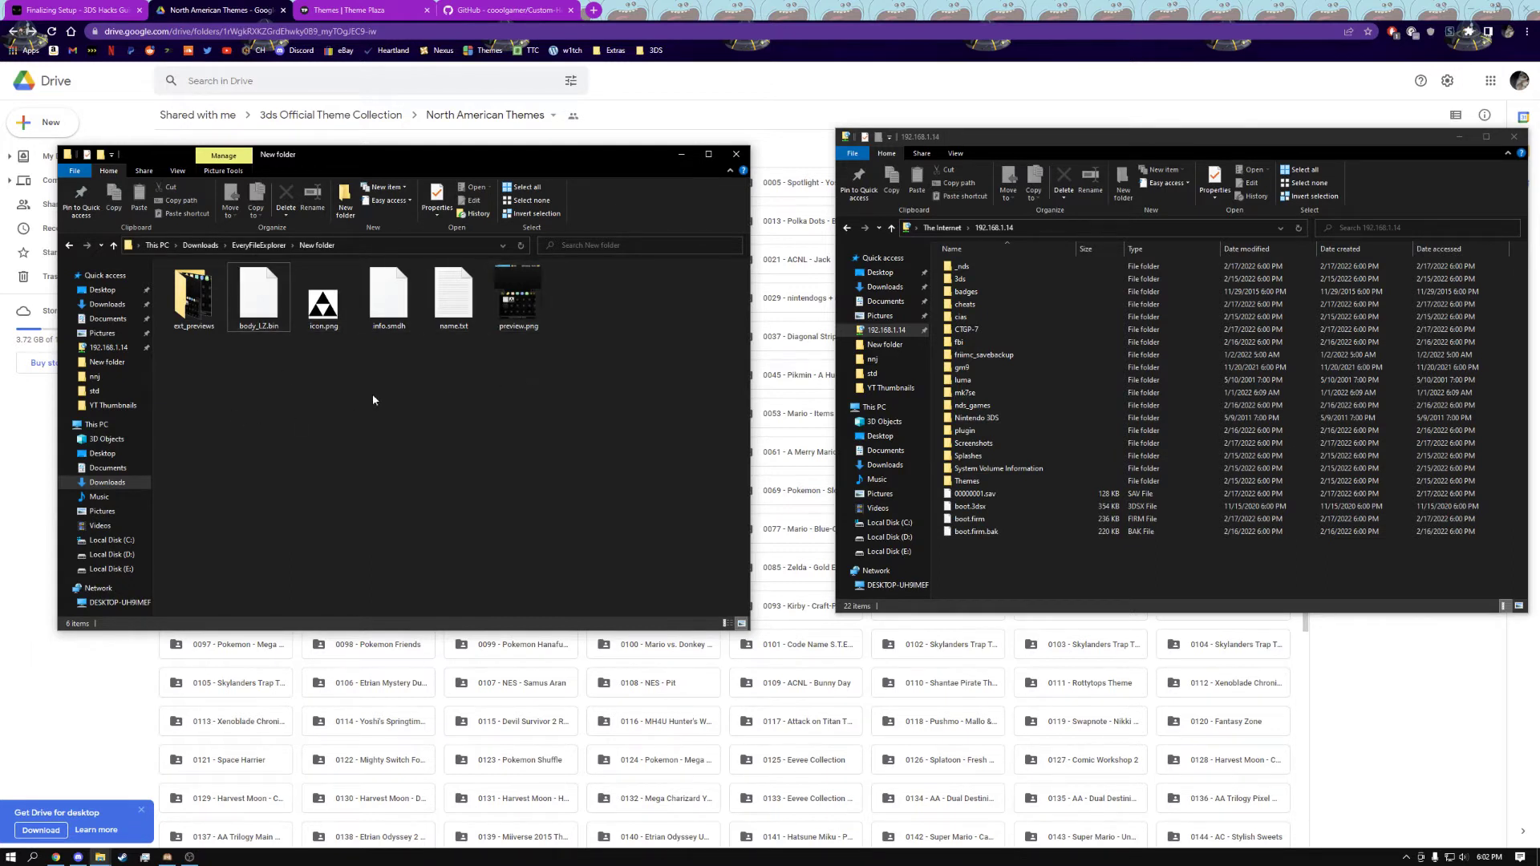
double_click(192, 297)
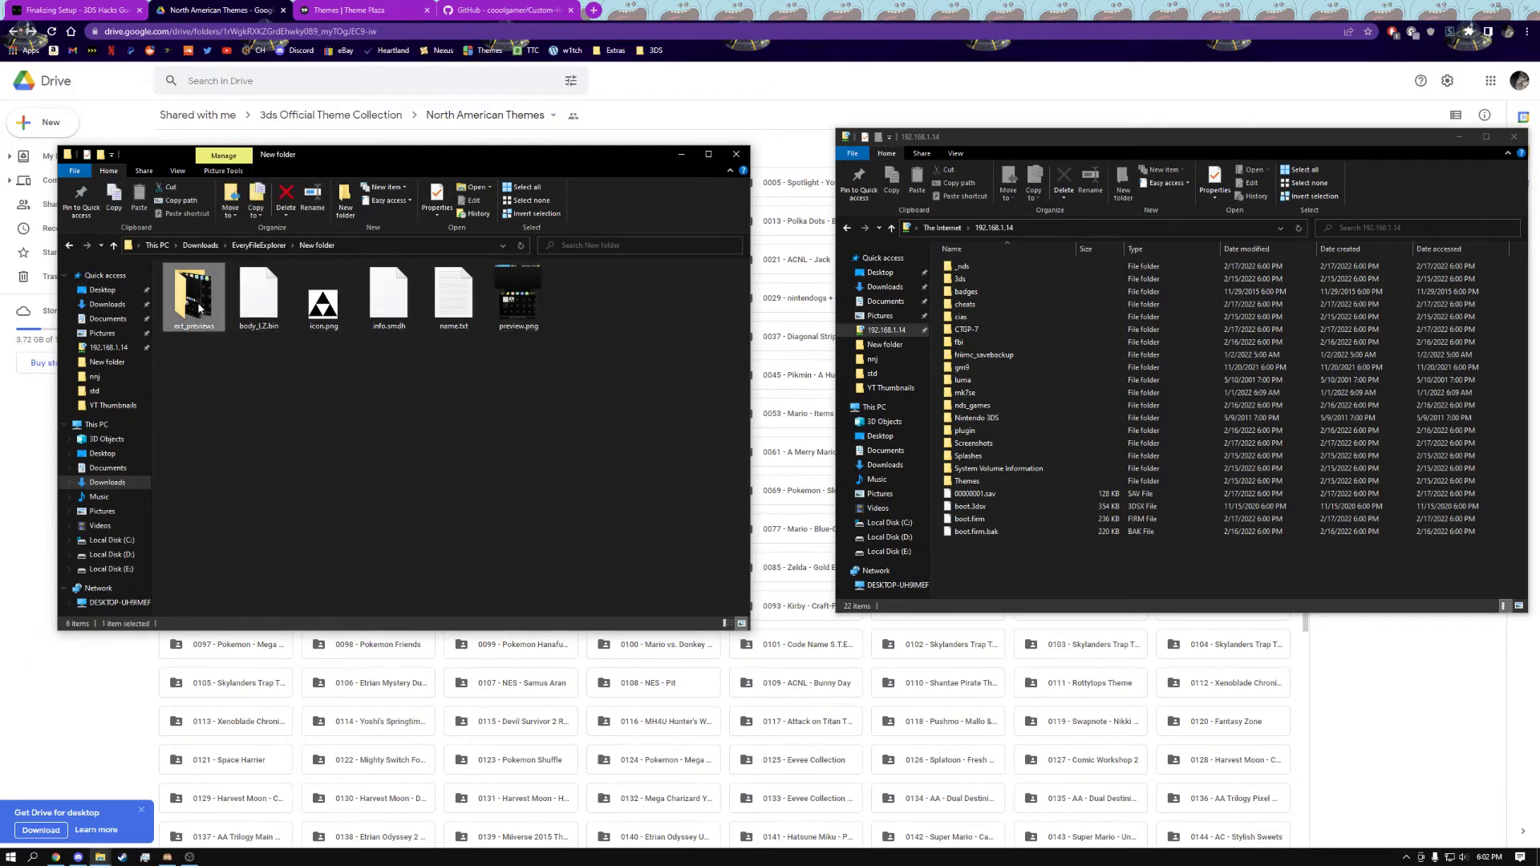
left_click(114, 246)
- Compare with the seven files in Drive's '0001 - NES - Jumping Mario' folder
left_click(677, 8)
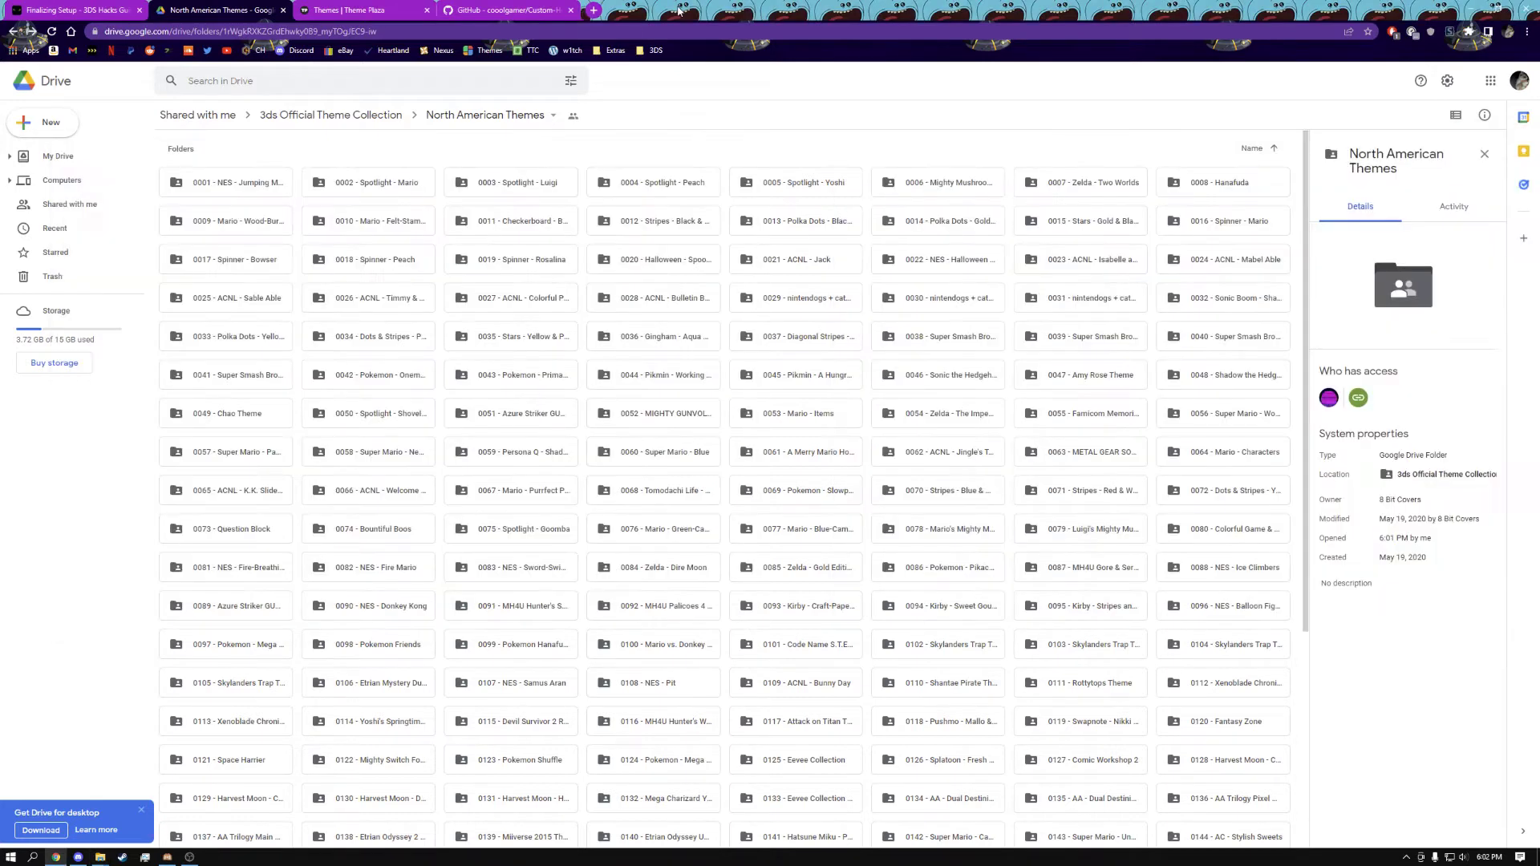
double_click(238, 181)
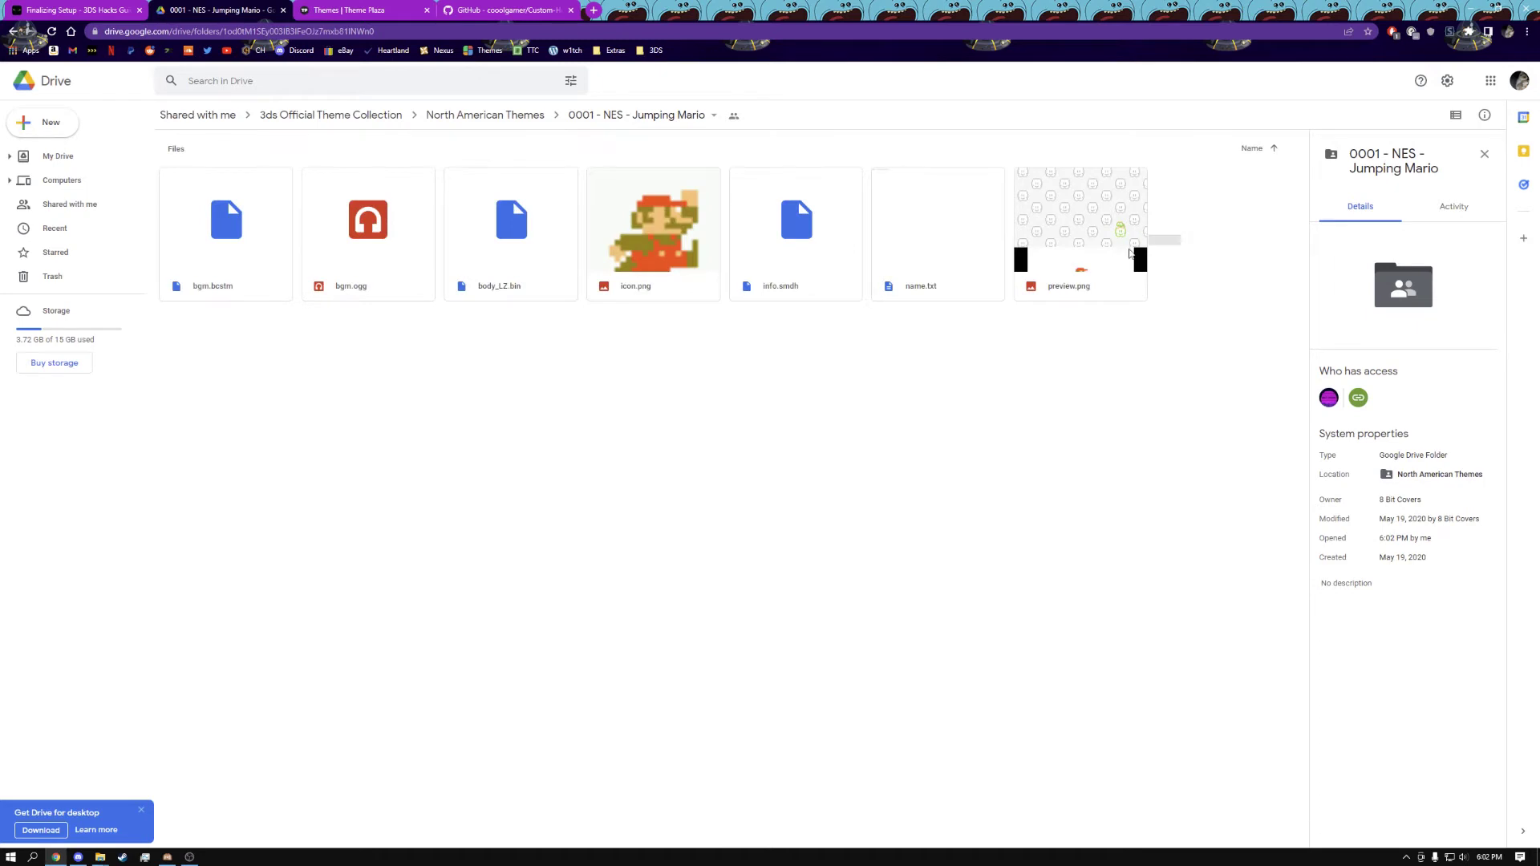
left_click_drag(1184, 241, 238, 266)
left_click(274, 462)
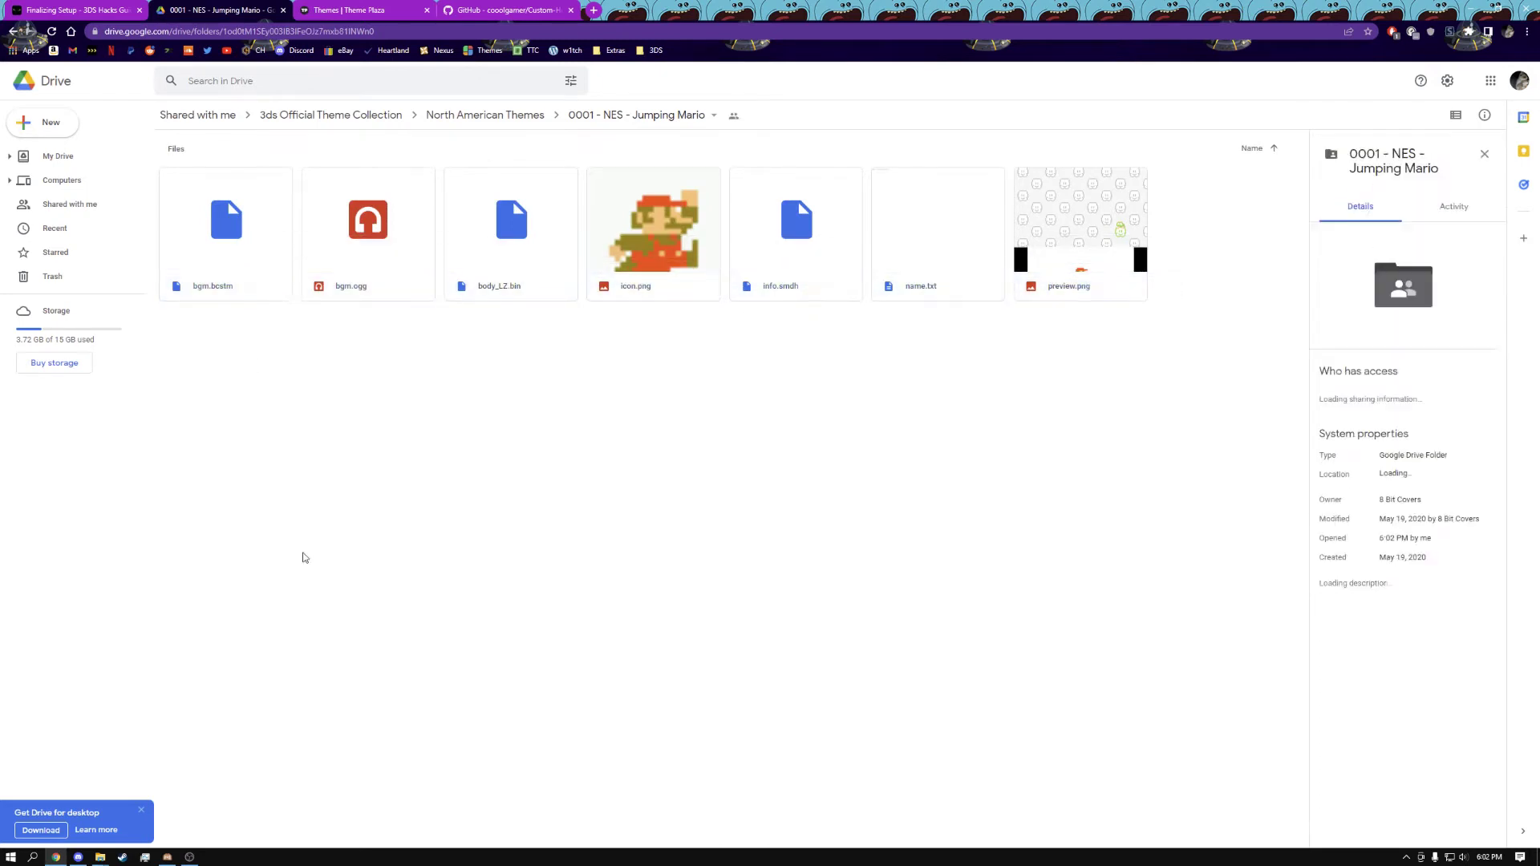
- Select ext_previews, body_LZ.bin, icon.png, info.smdh, name.txt and preview.png in Explorer
mouse_move(100, 857)
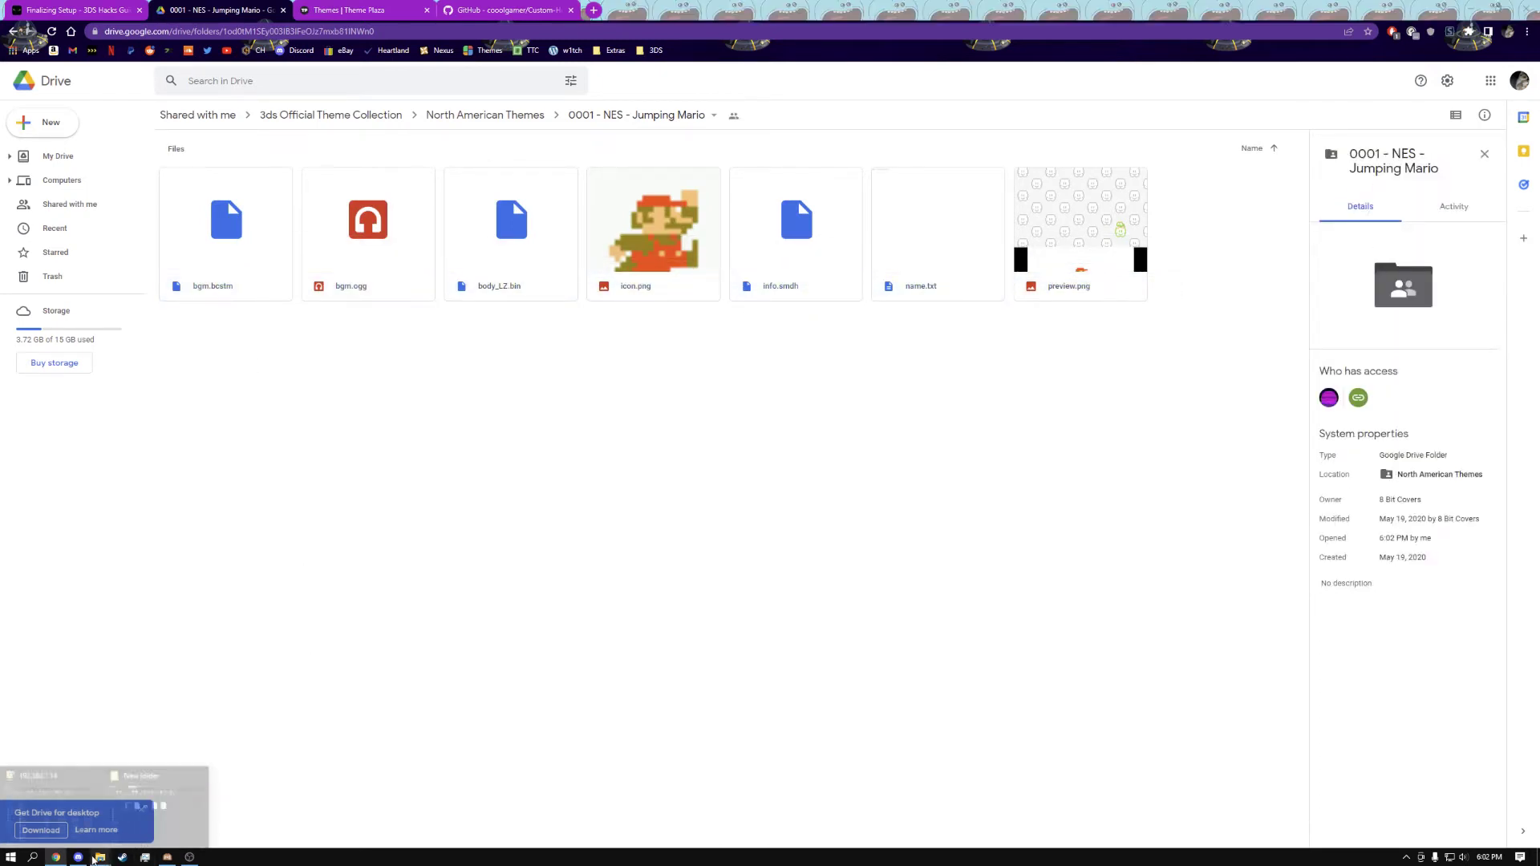
left_click(163, 815)
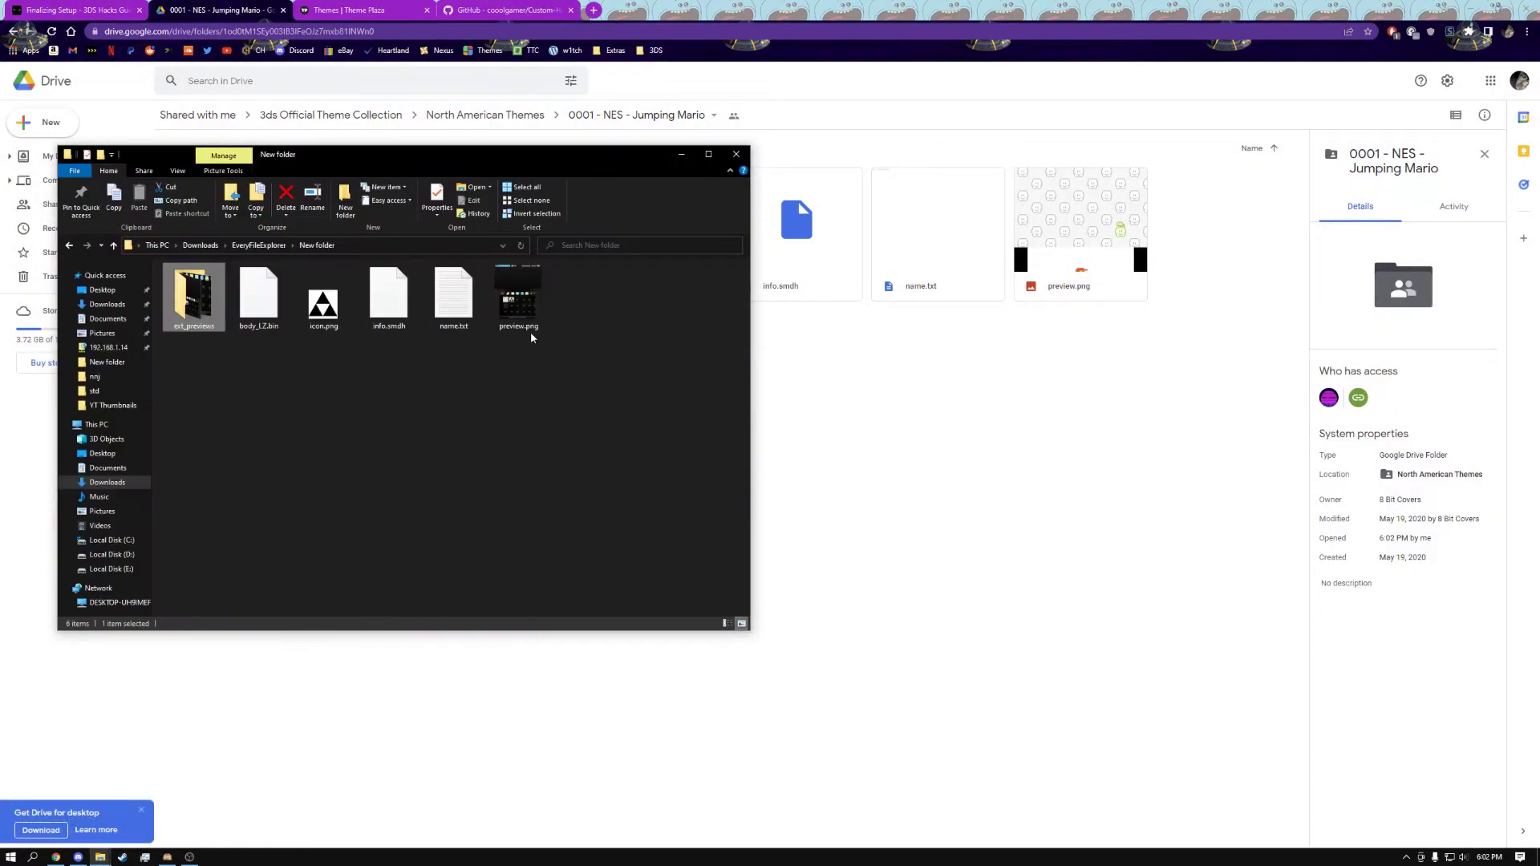
left_click(308, 428)
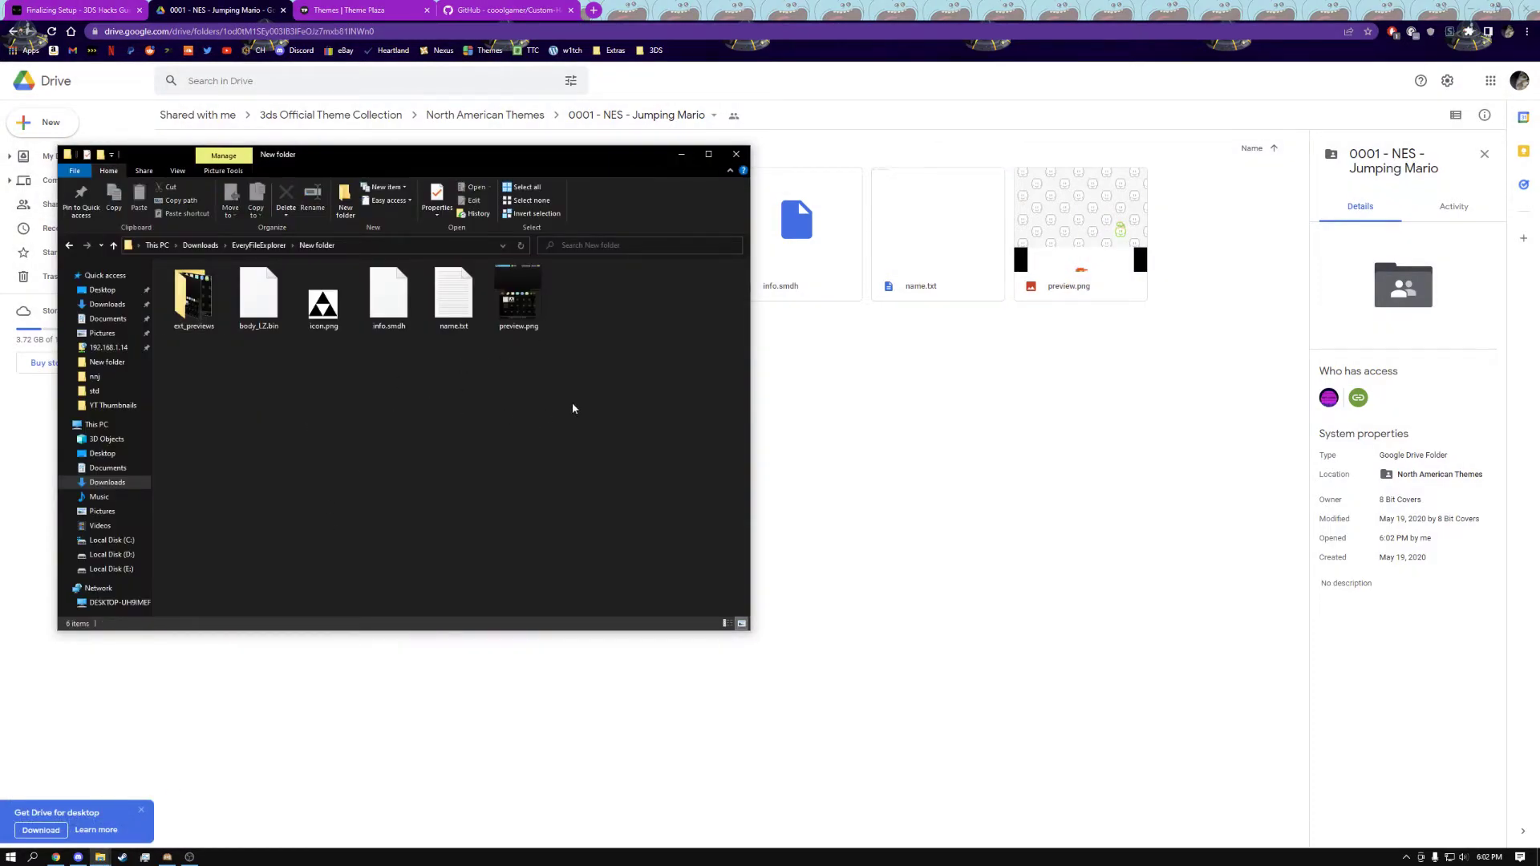
left_click_drag(574, 402, 196, 300)
- Pack the six selected theme items into a ZIP archive named tut.zip with WinRAR
right_click(197, 299)
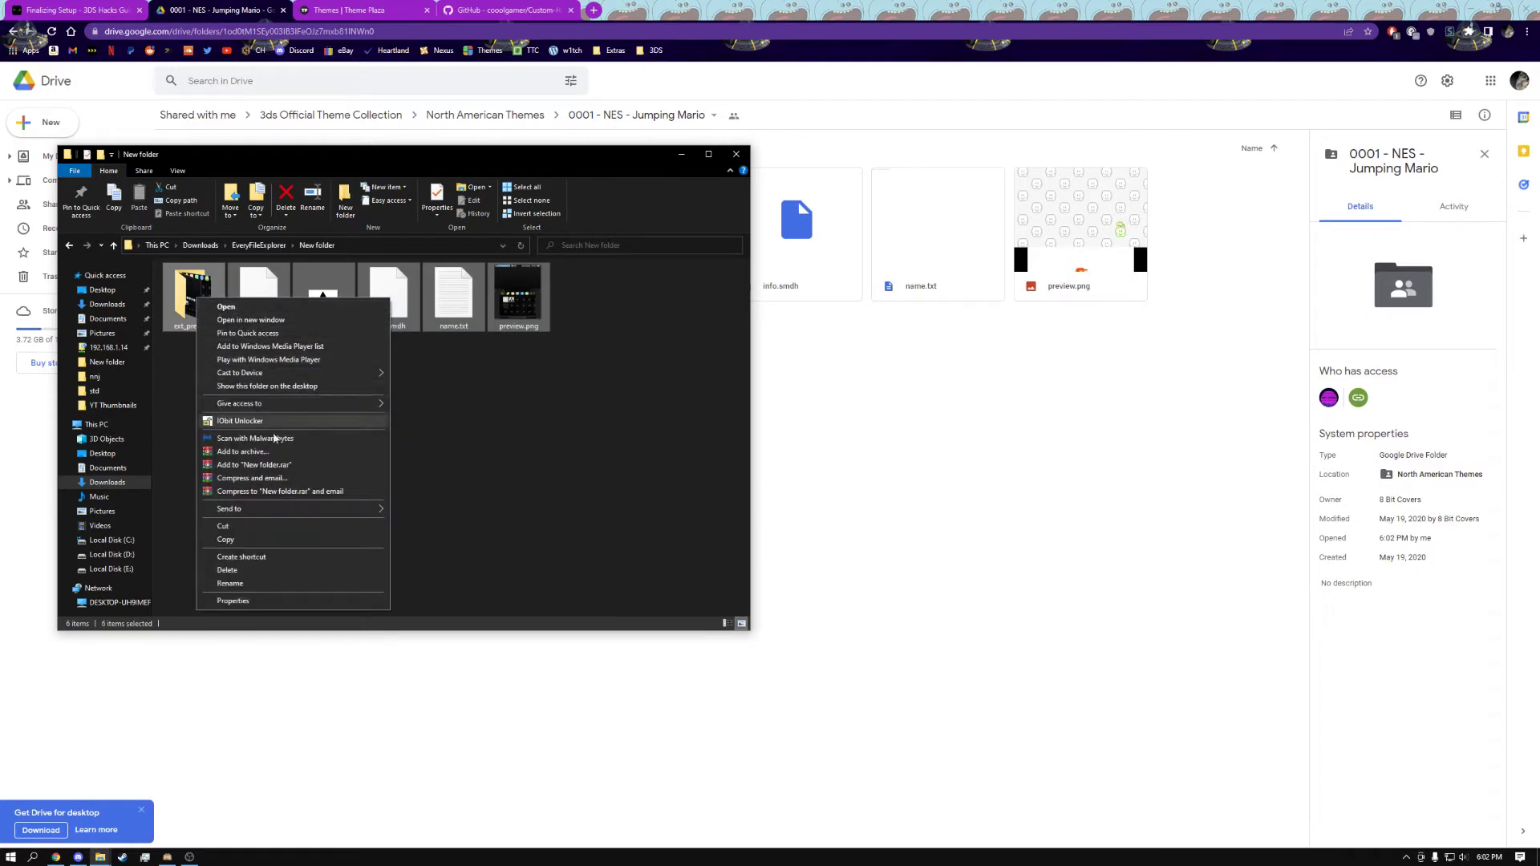
left_click(251, 455)
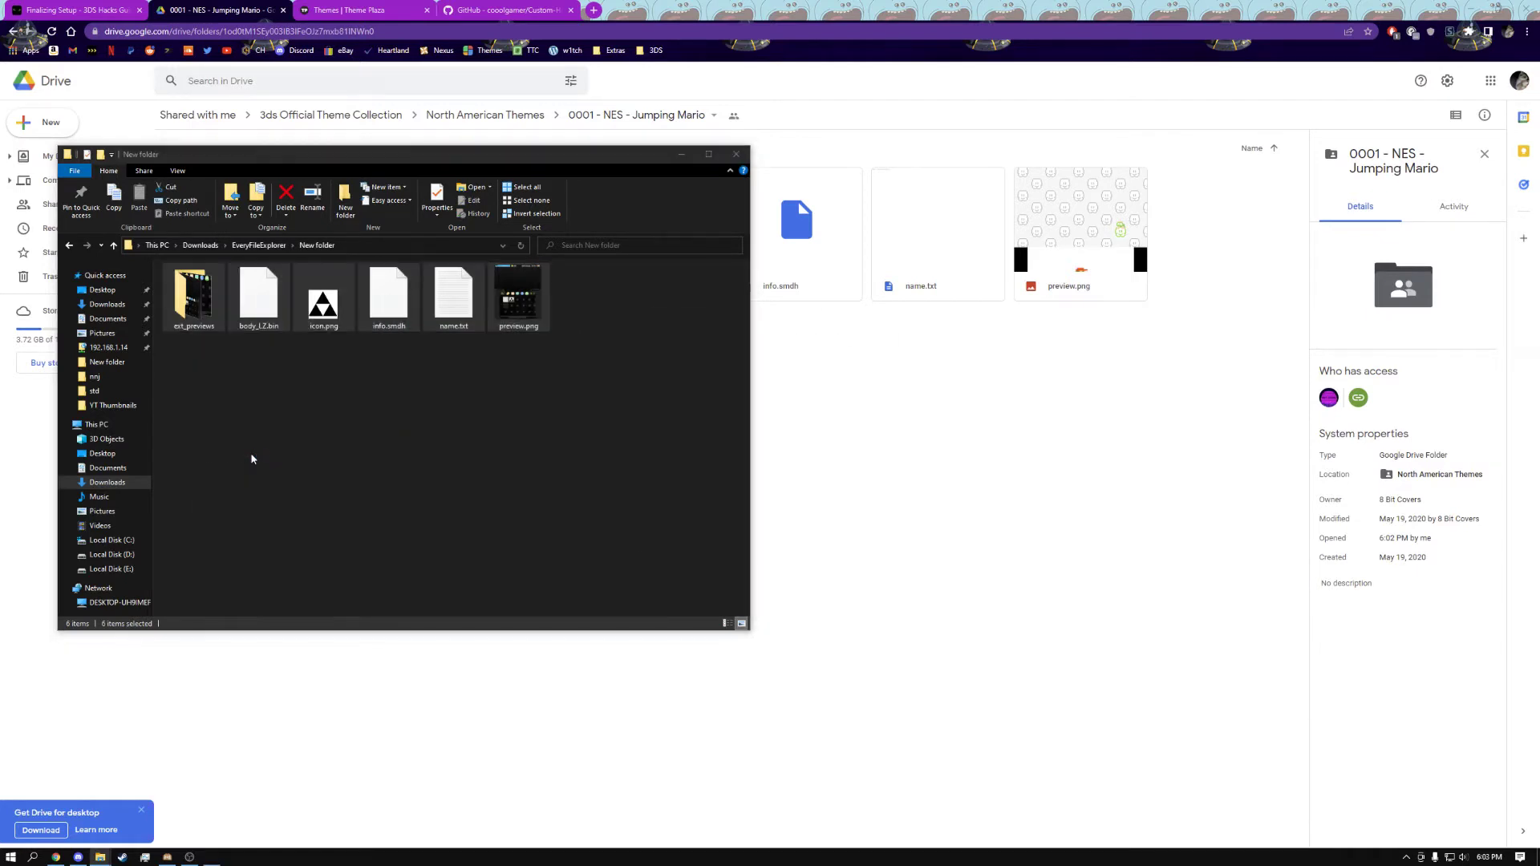
left_click(726, 425)
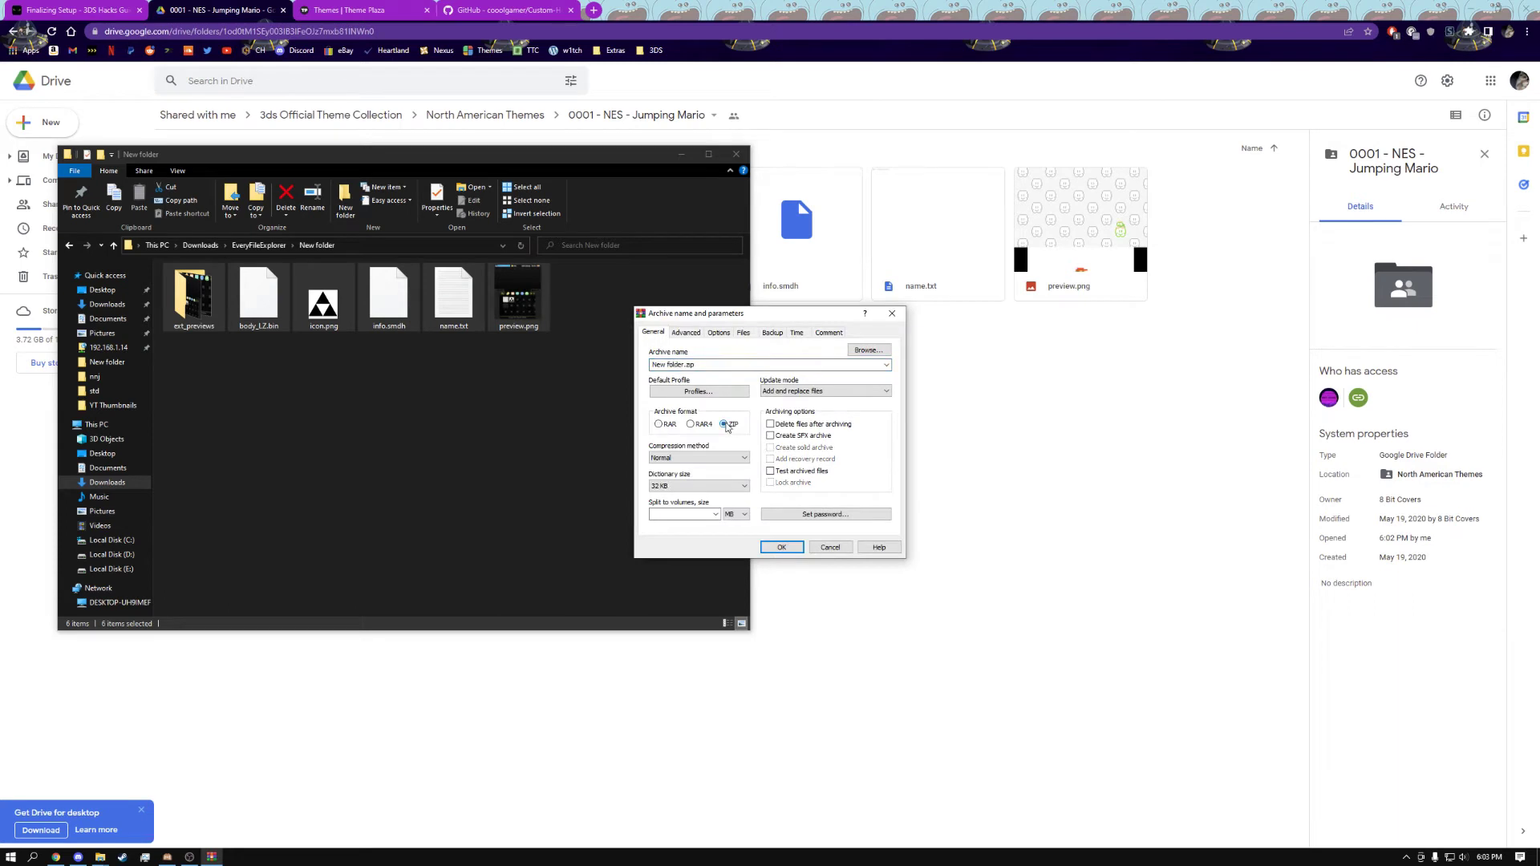
left_click(682, 365)
left_click_drag(683, 365, 589, 359)
type("r")
left_click(780, 548)
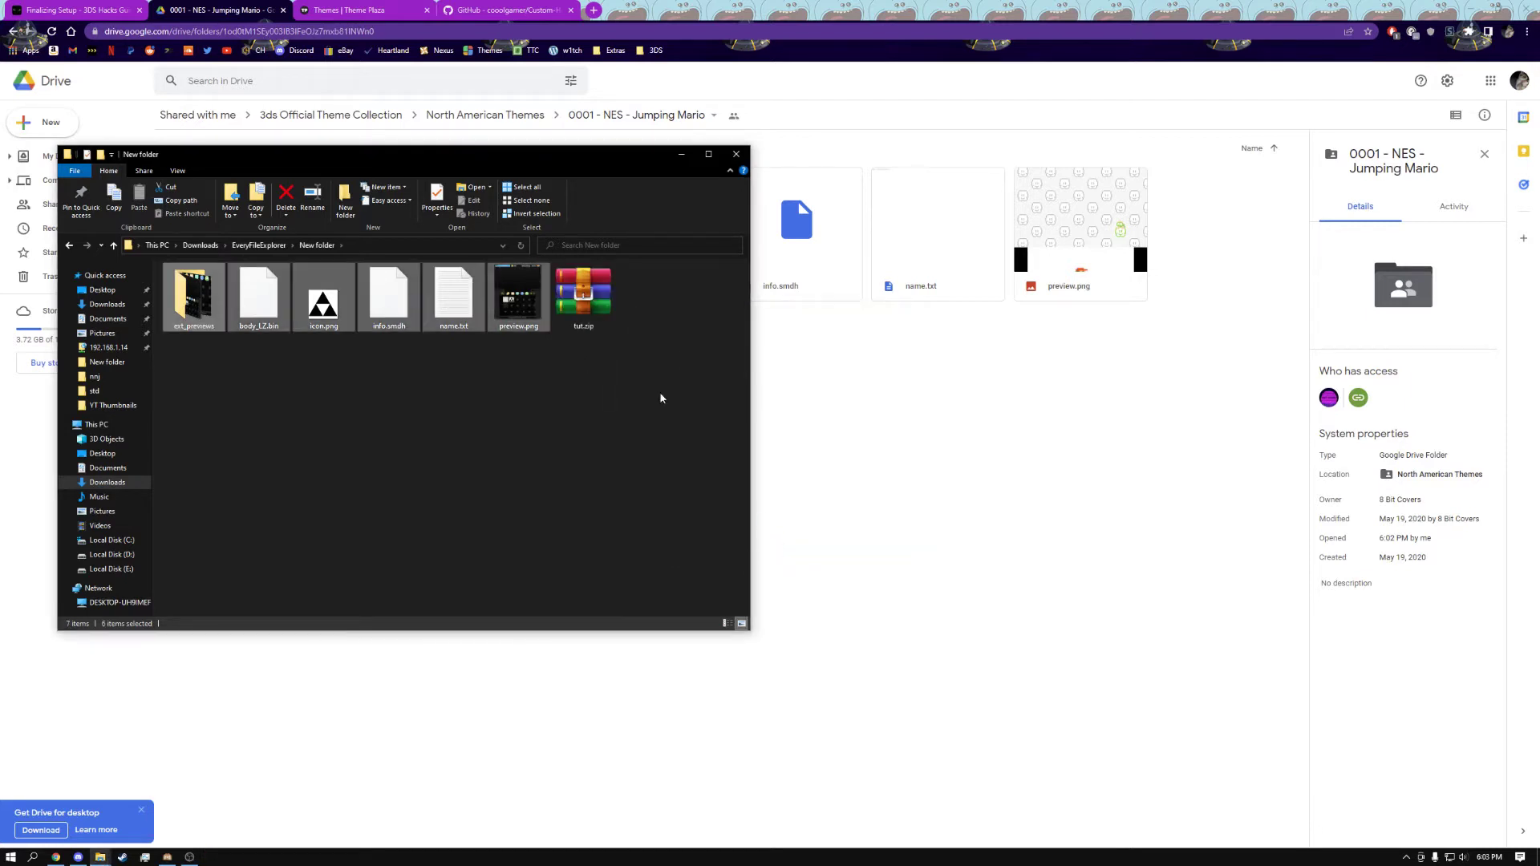
left_click(589, 308)
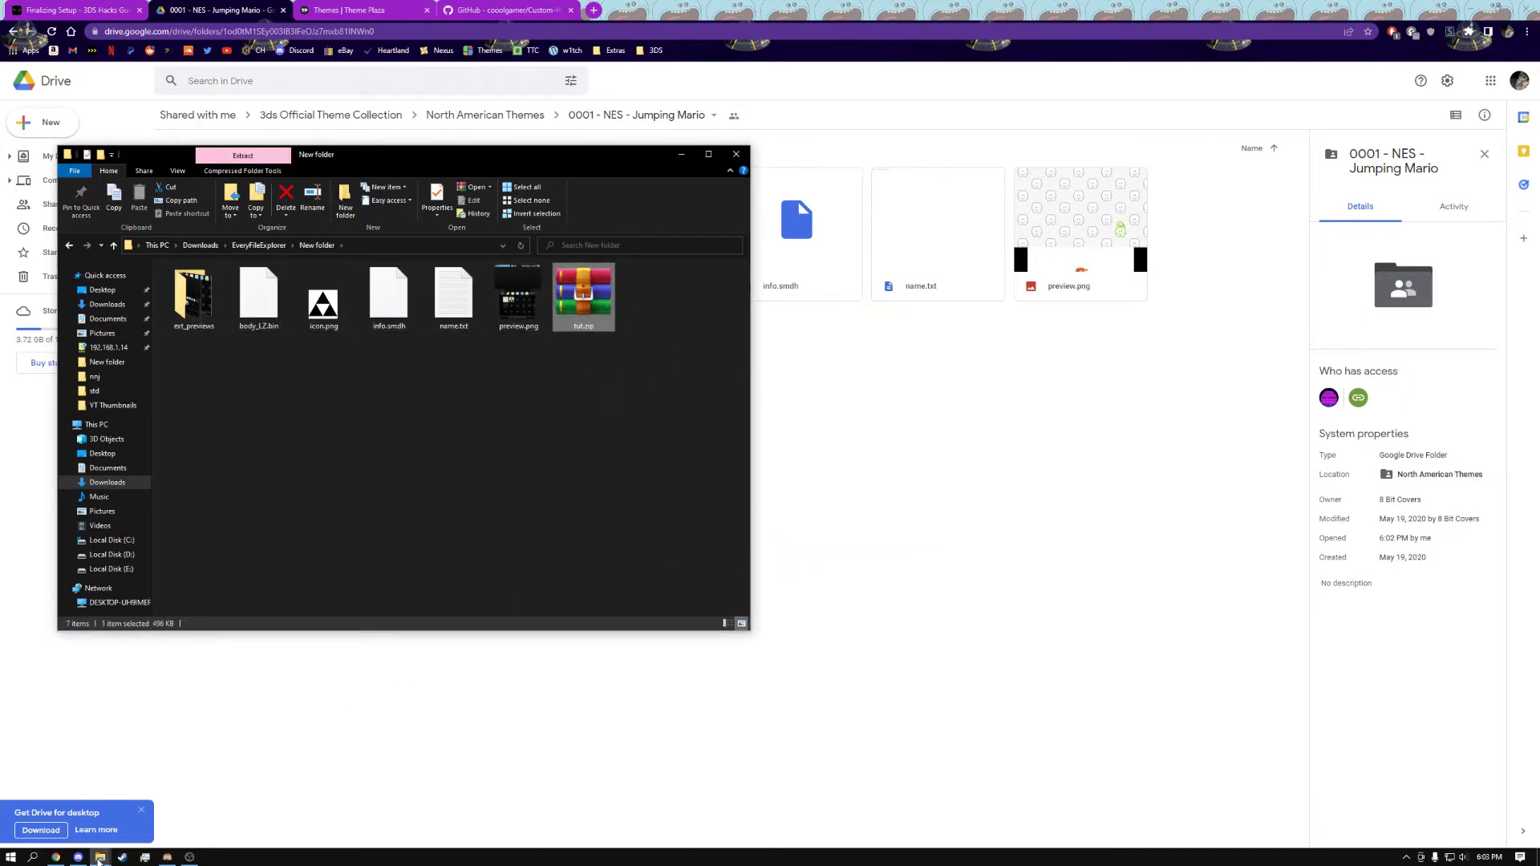
- Copy tut.zip into the 3DS's Themes folder over FTP at 192.168.1.14
mouse_move(99, 856)
left_click(74, 813)
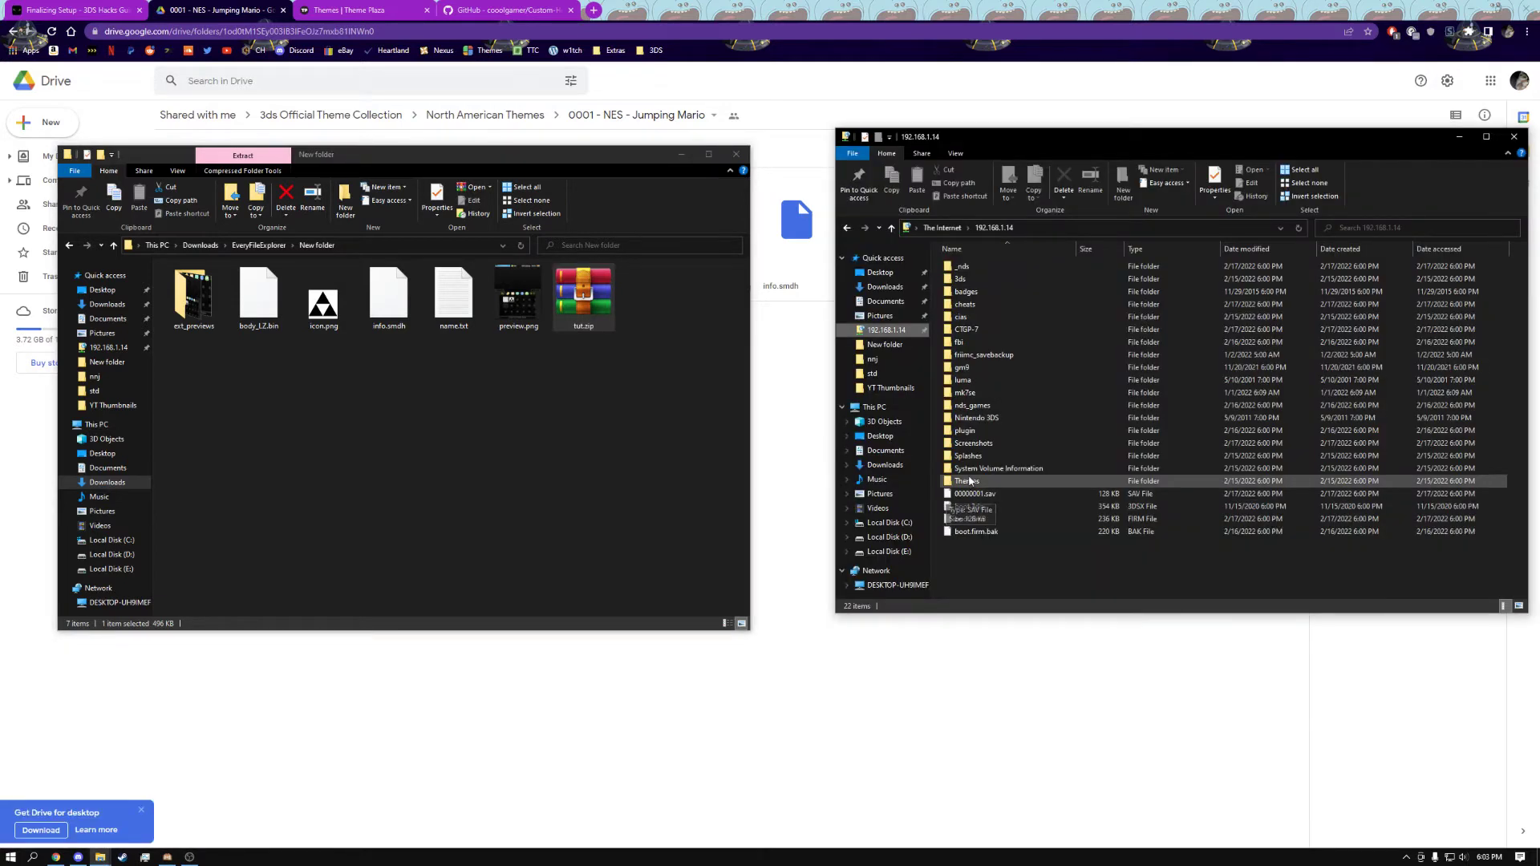
left_click(976, 483)
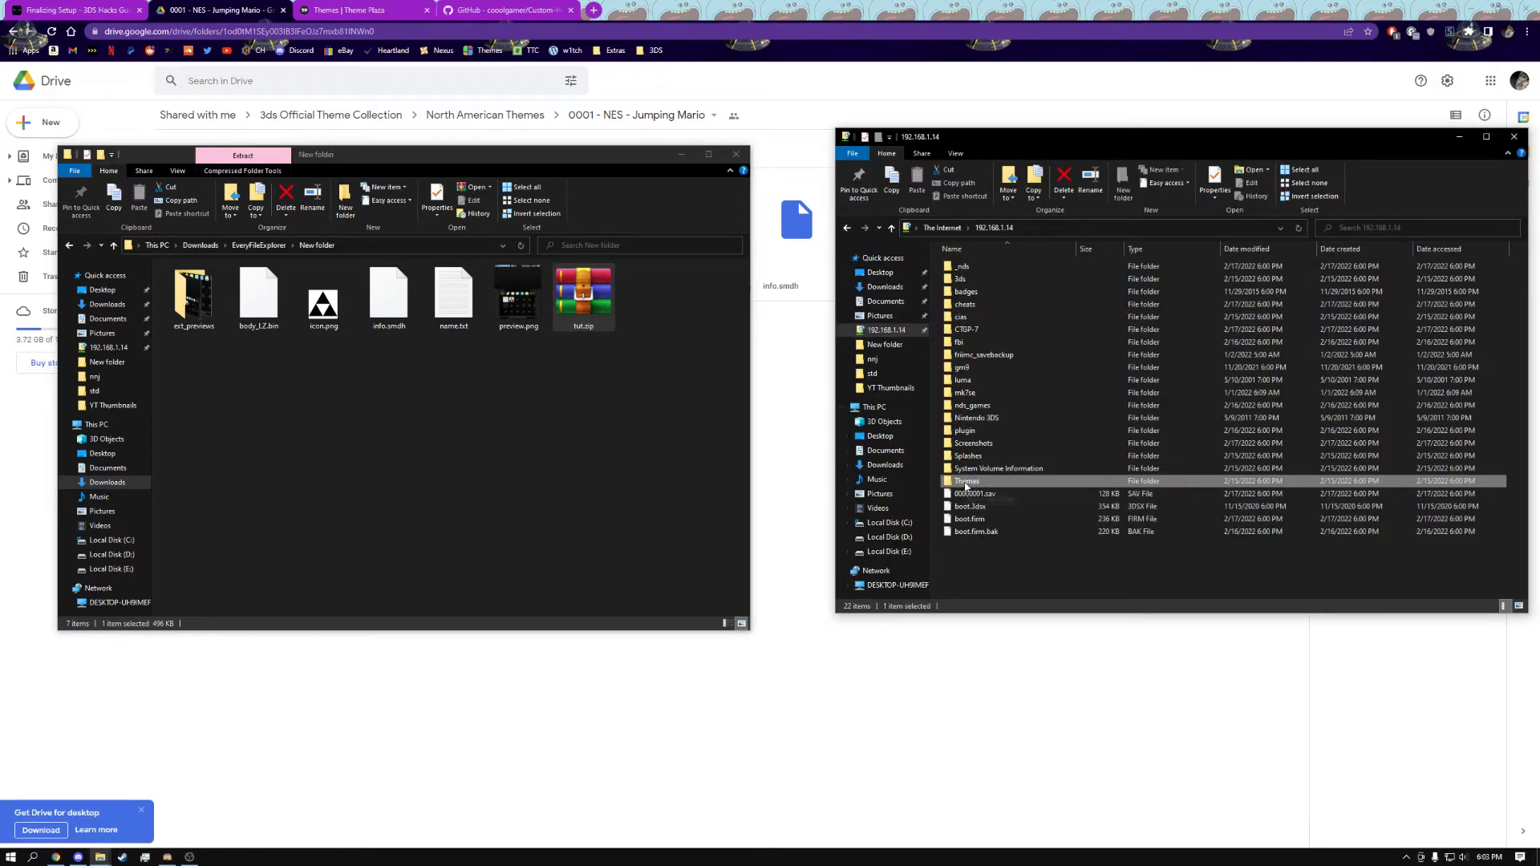
left_click(967, 483)
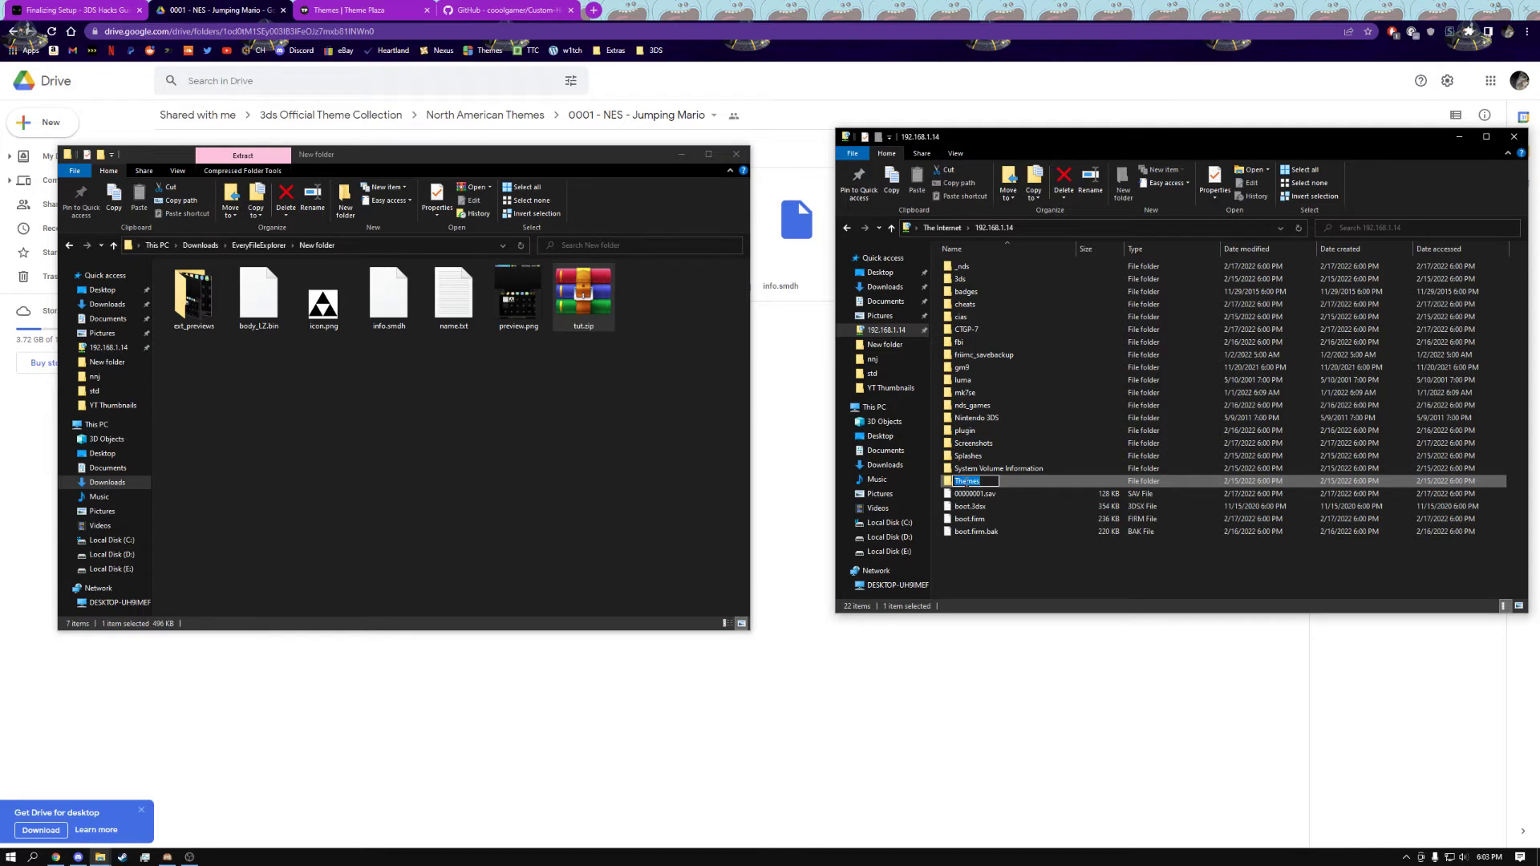
left_click(973, 565)
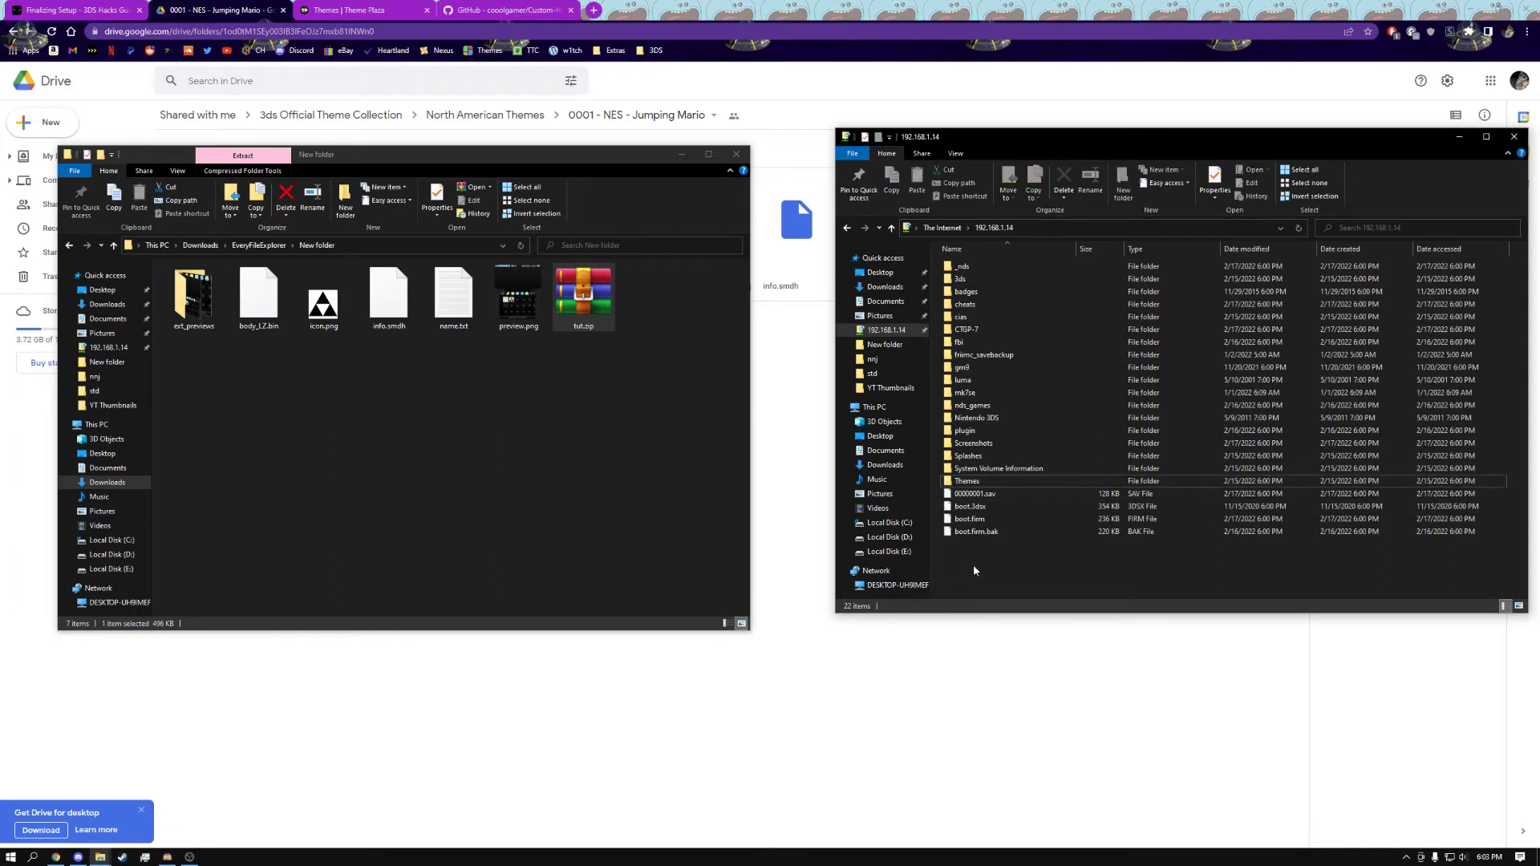
double_click(969, 481)
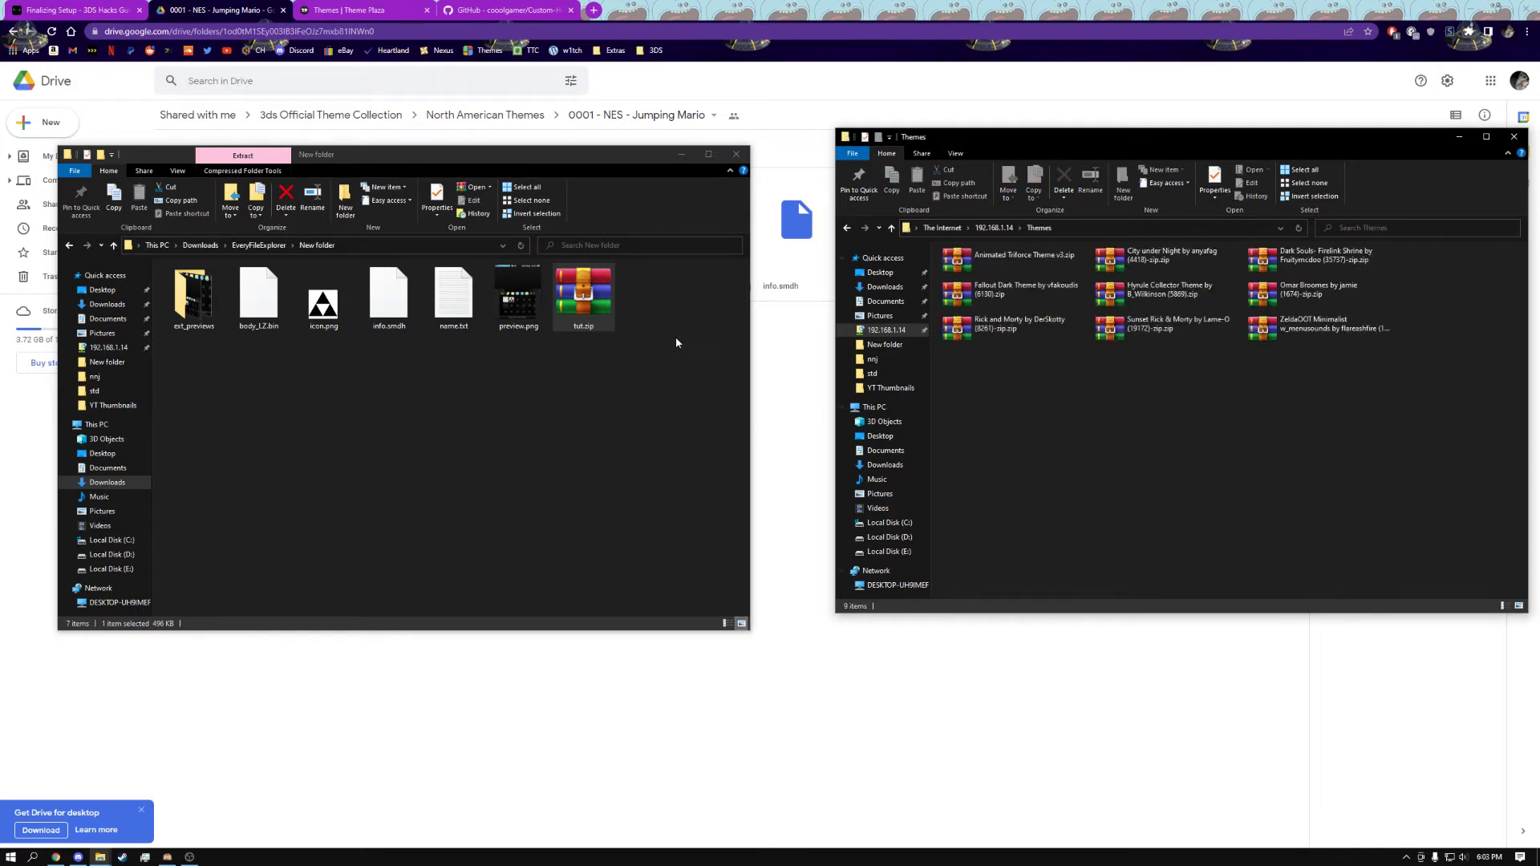
left_click_drag(583, 296, 1056, 437)
- Check the ftpd log in OBS for the transfer, then clear the Explorer windows away
left_click(190, 858)
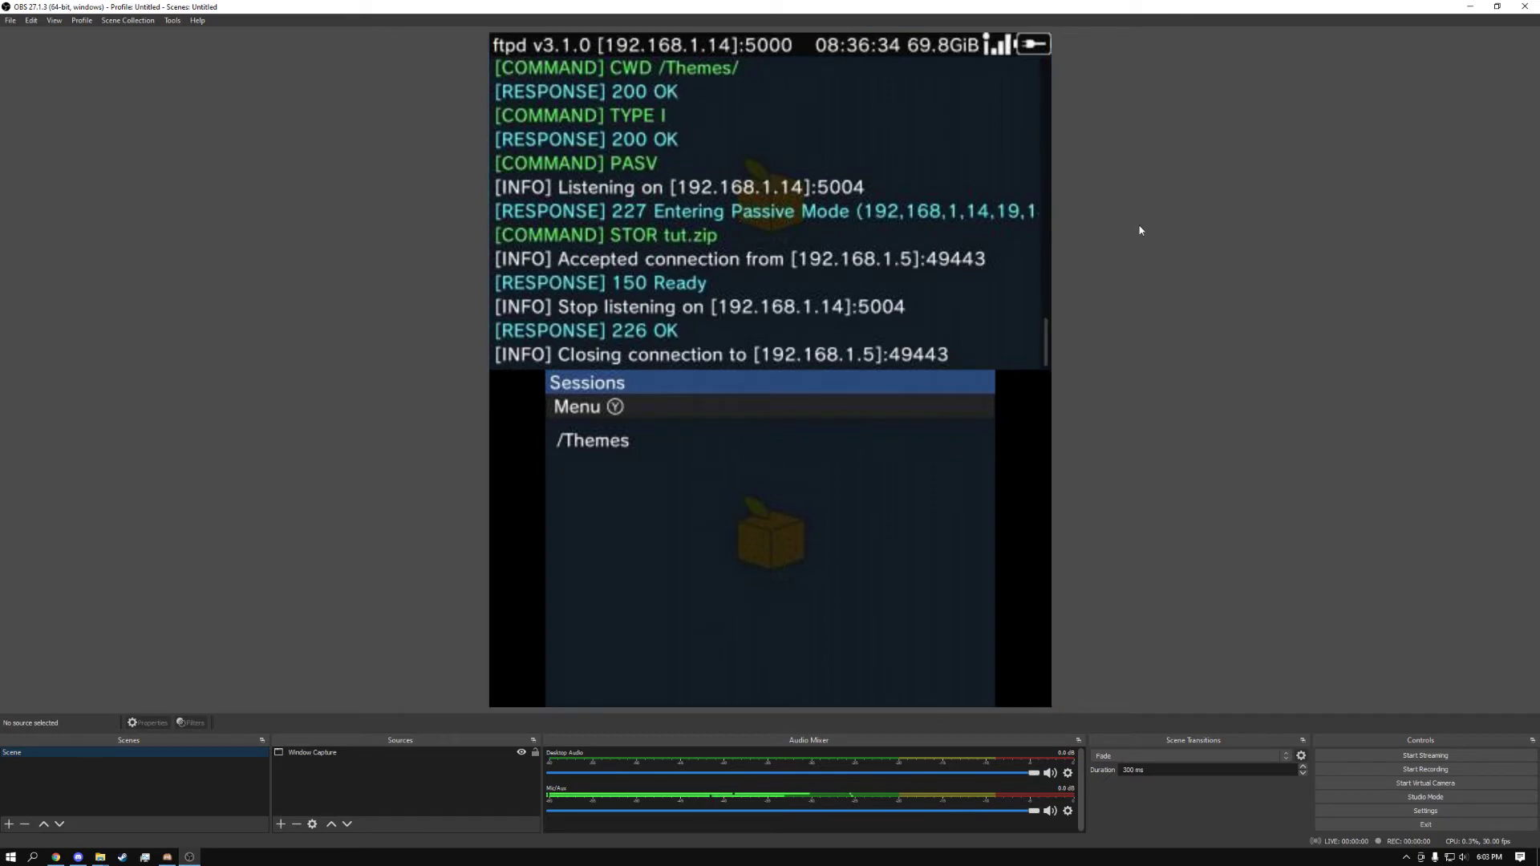
left_click(1470, 7)
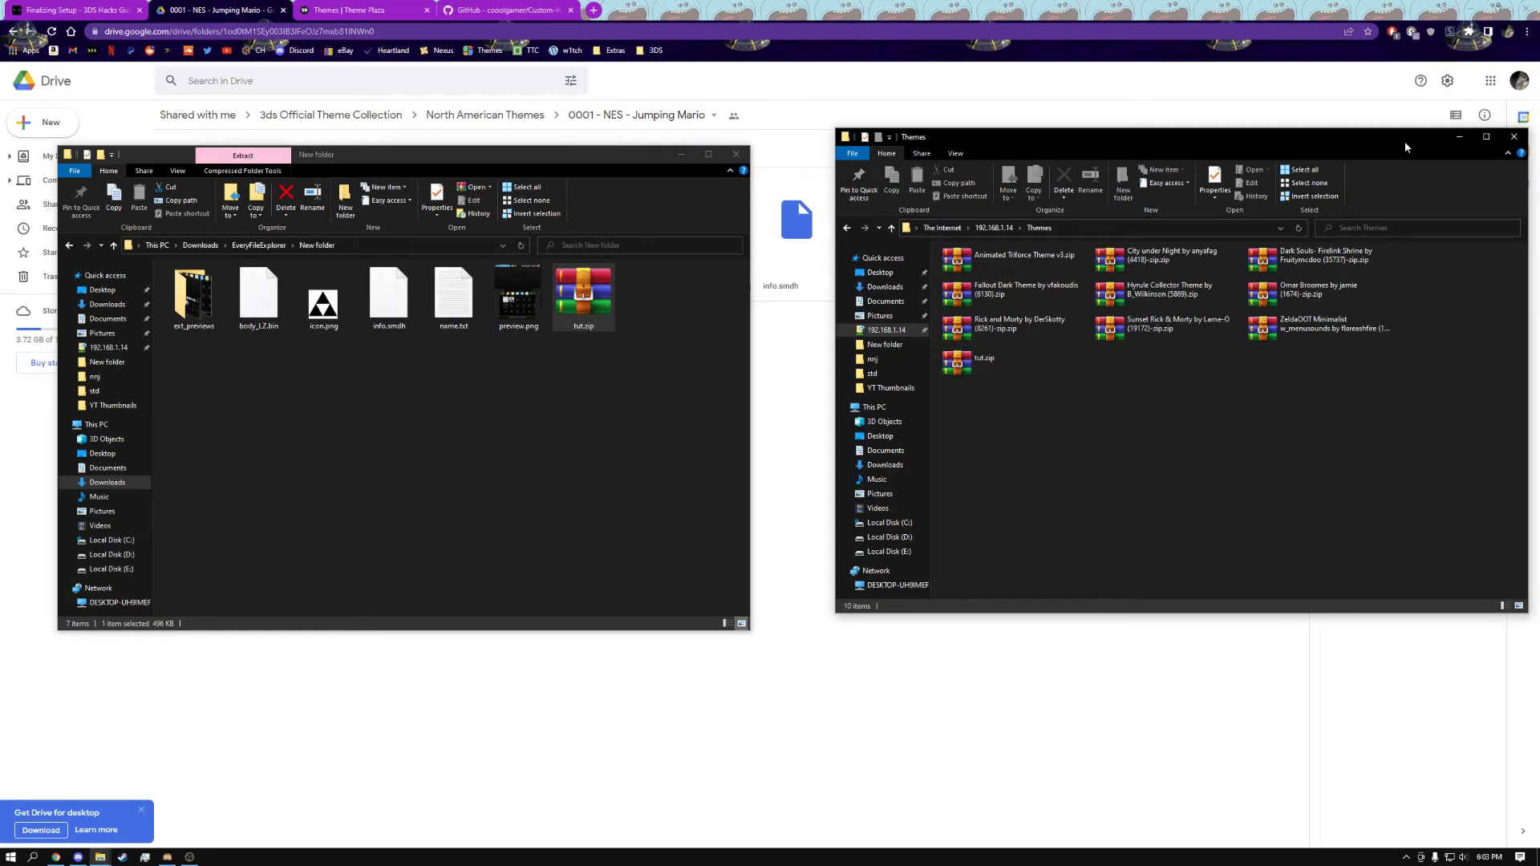
left_click(1191, 87)
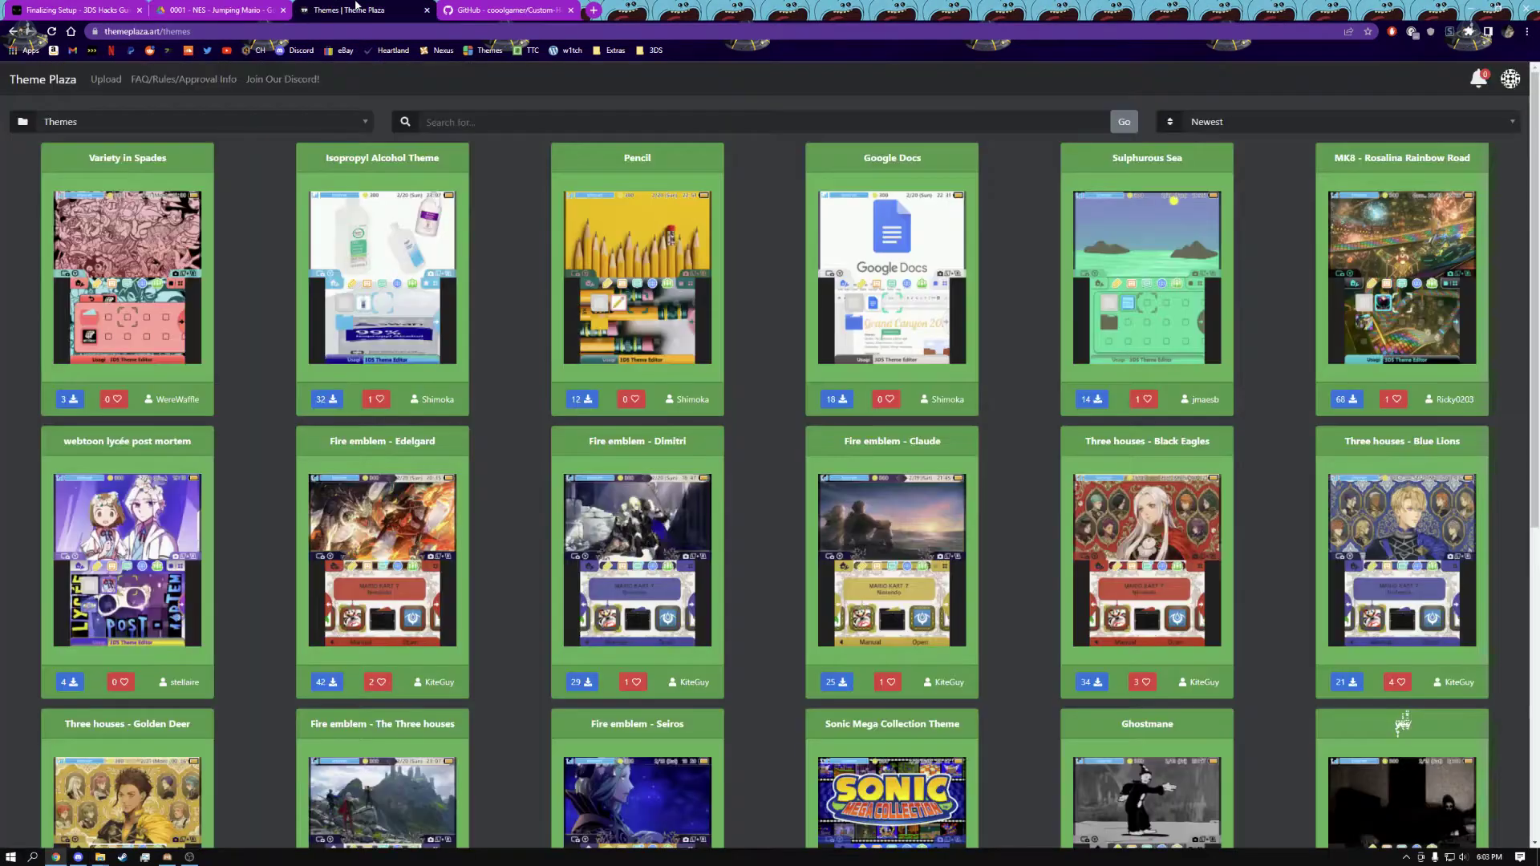
- Sort the Theme Plaza theme catalogue by Most Downloaded
left_click(357, 11)
scroll(506, 238, "down", 7)
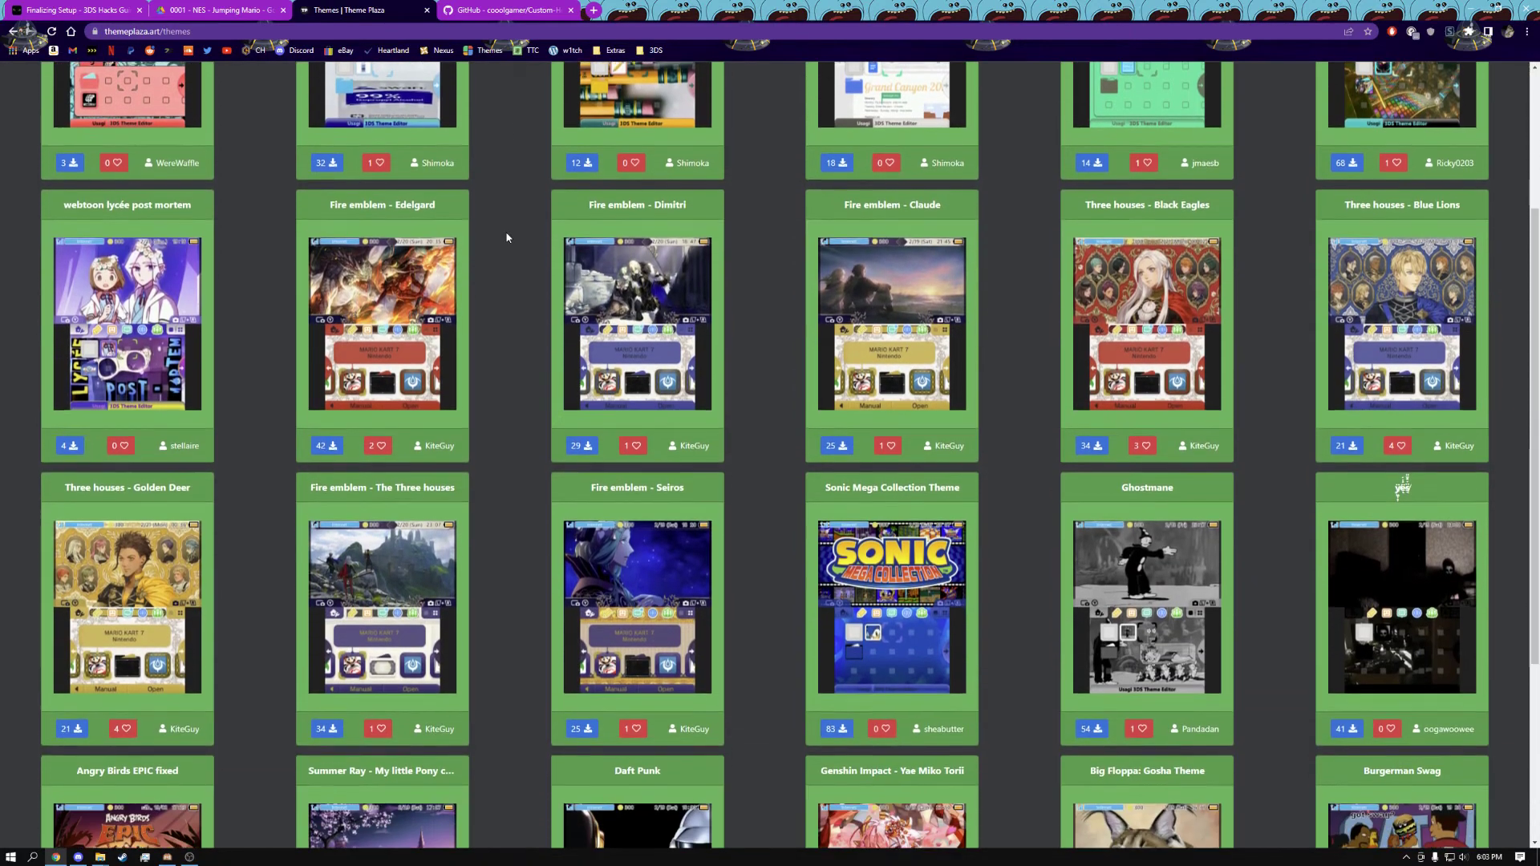
scroll(506, 237, "up", 7)
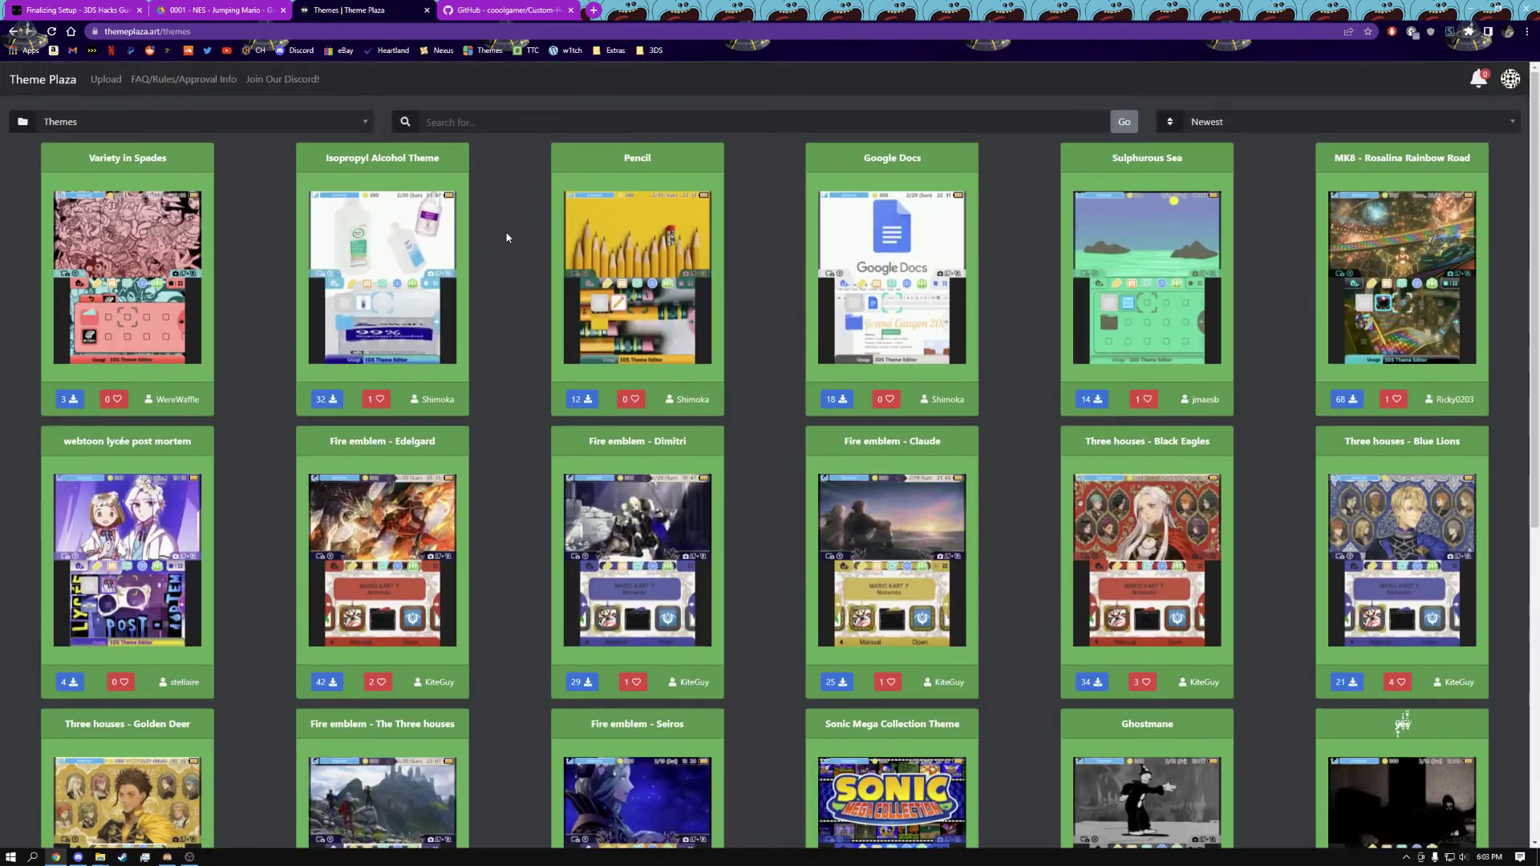
left_click(1273, 120)
left_click(1247, 154)
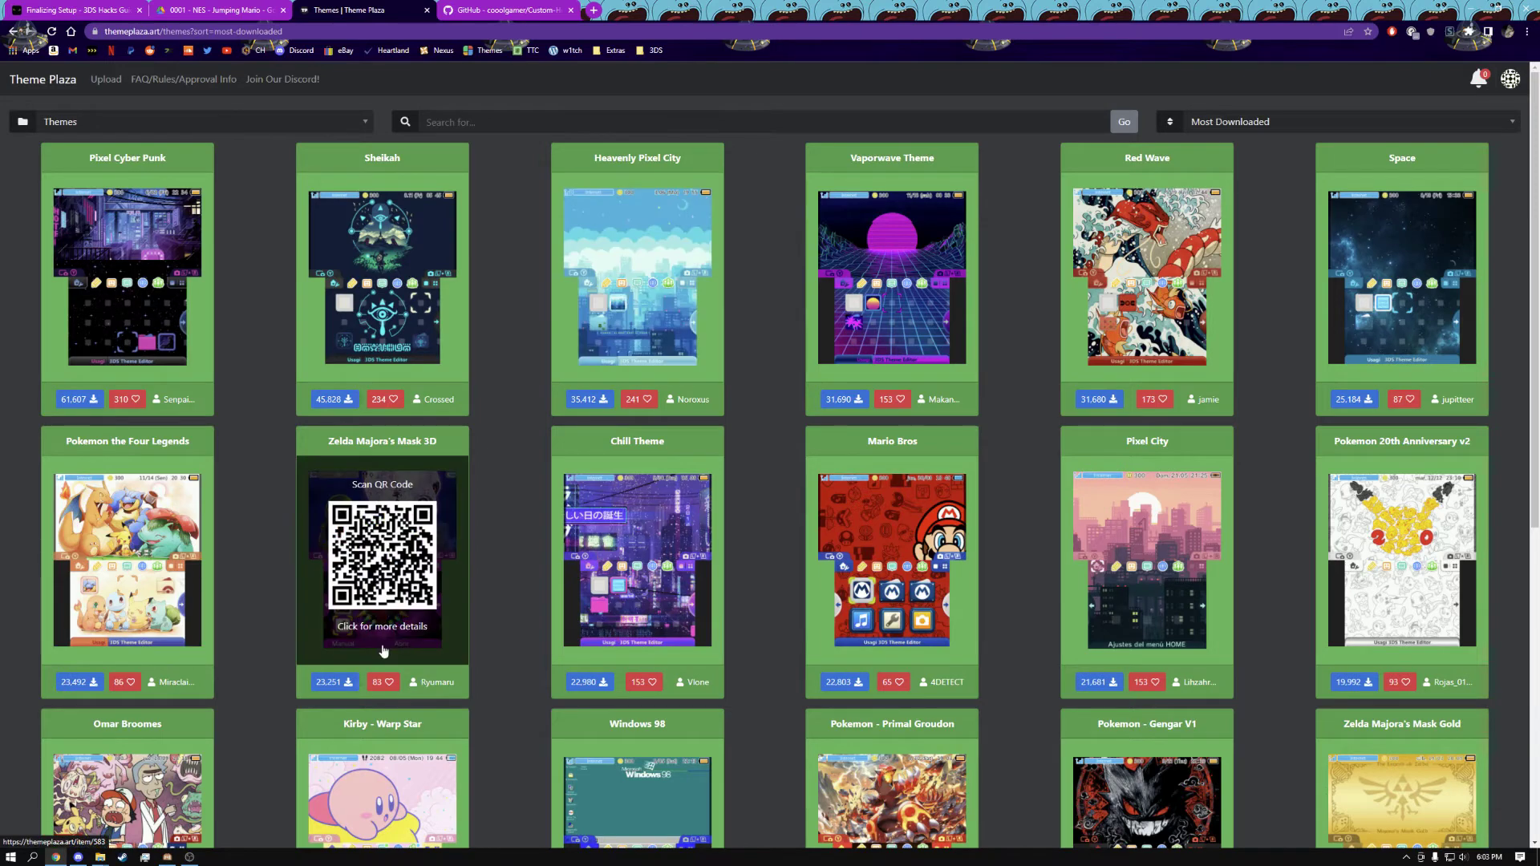
left_click(189, 857)
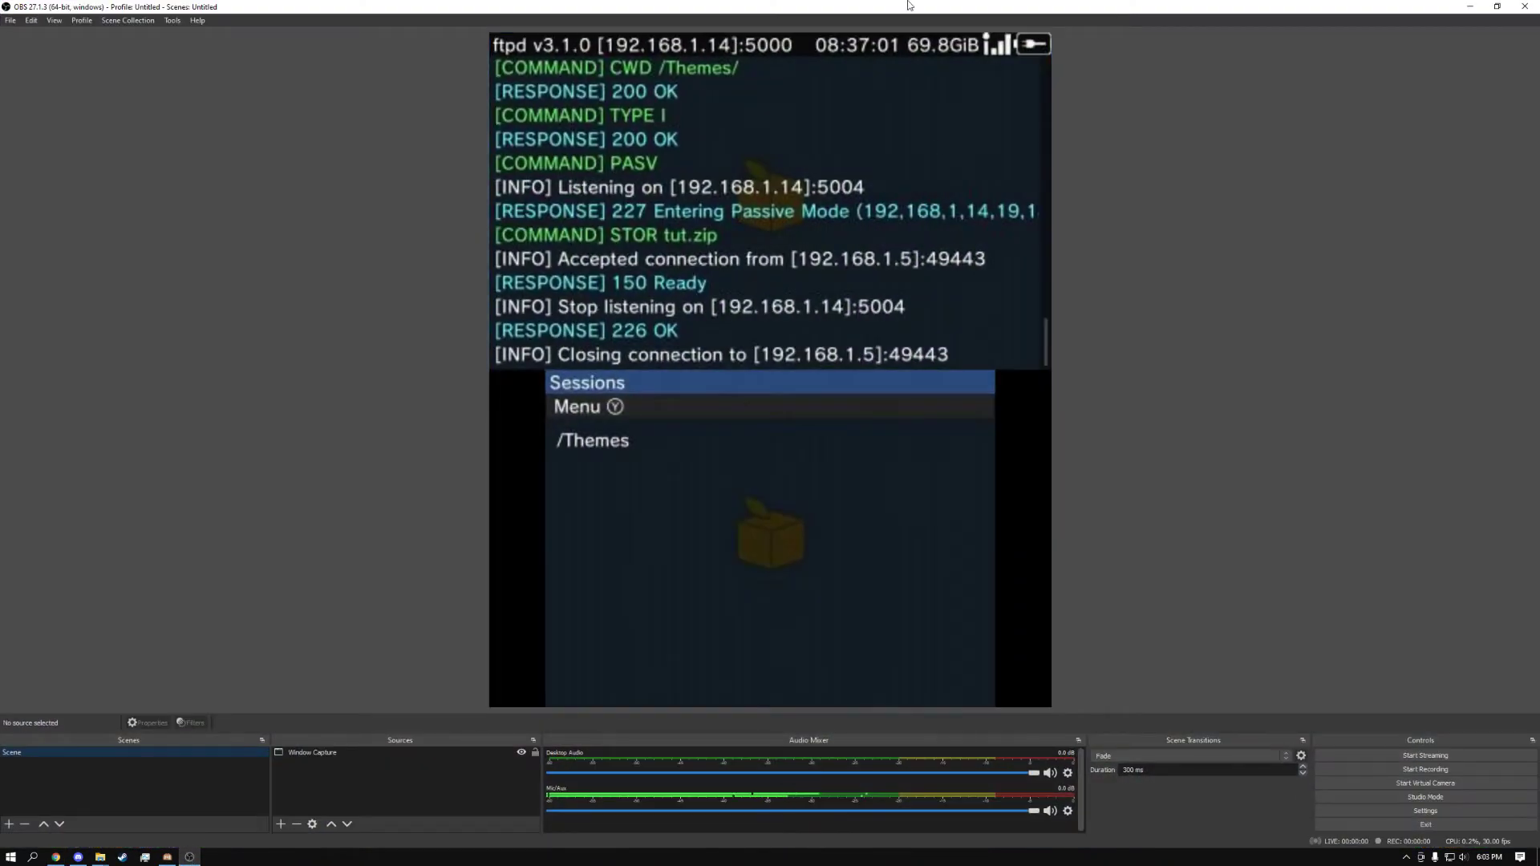
- Restore the OBS capture window and resize it to fill the right side beside Theme Plaza
left_click_drag(911, 8, 877, 67)
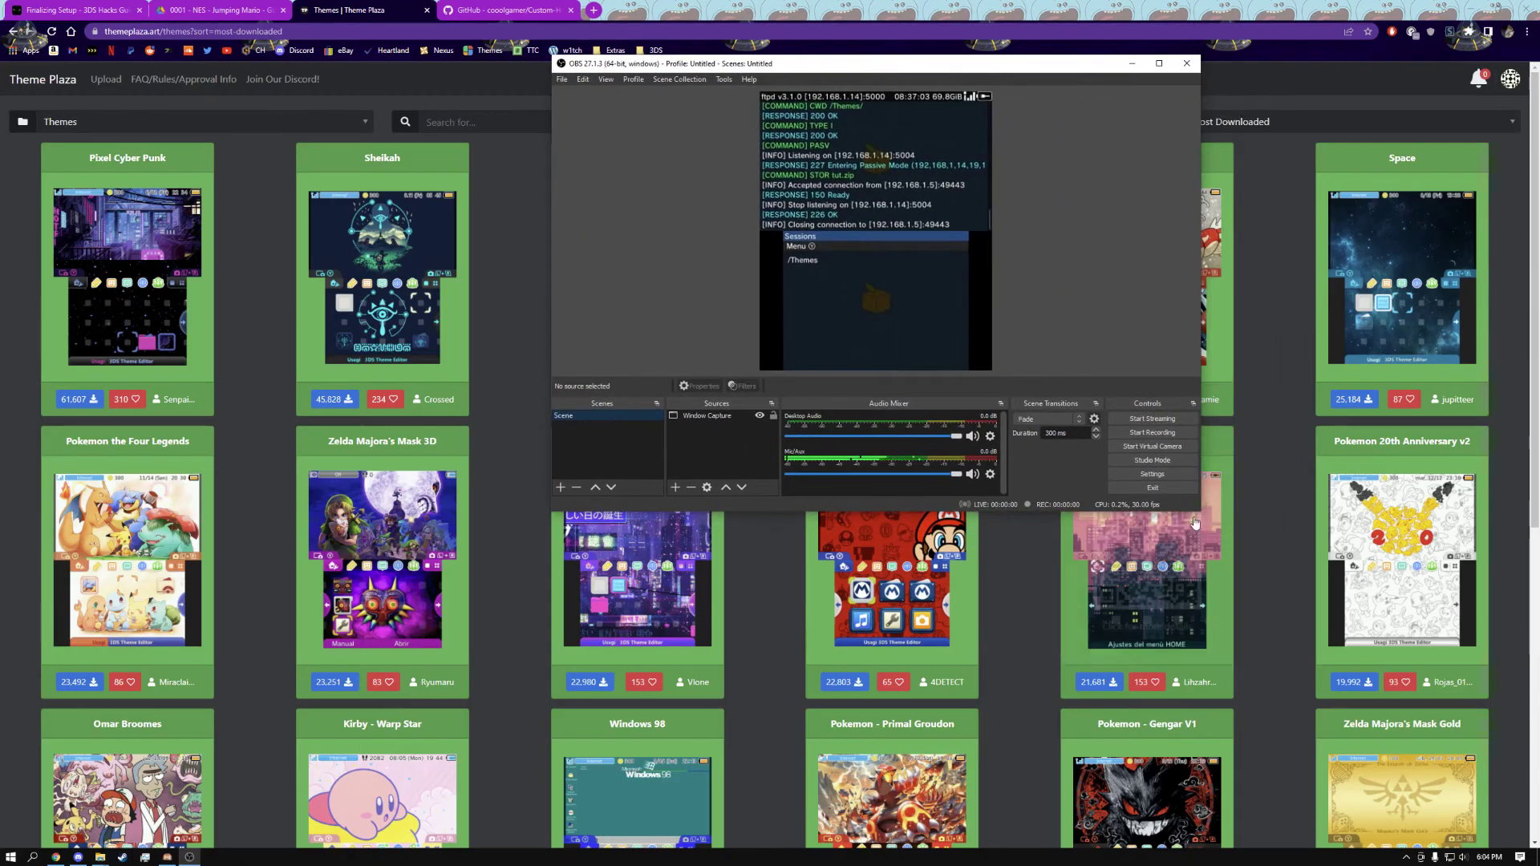
left_click_drag(1200, 511, 1509, 861)
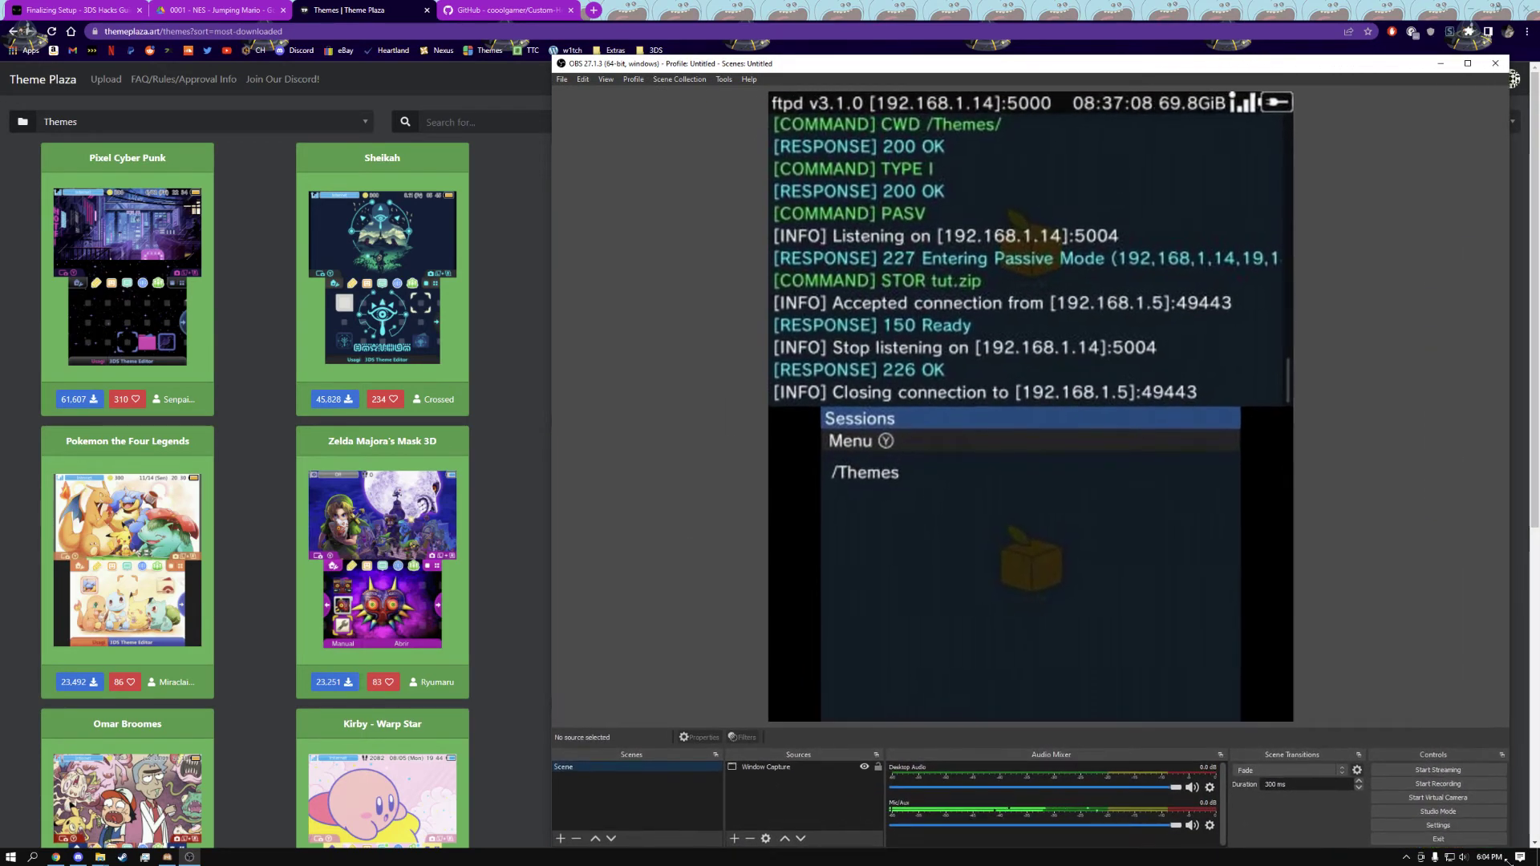
mouse_move(455, 356)
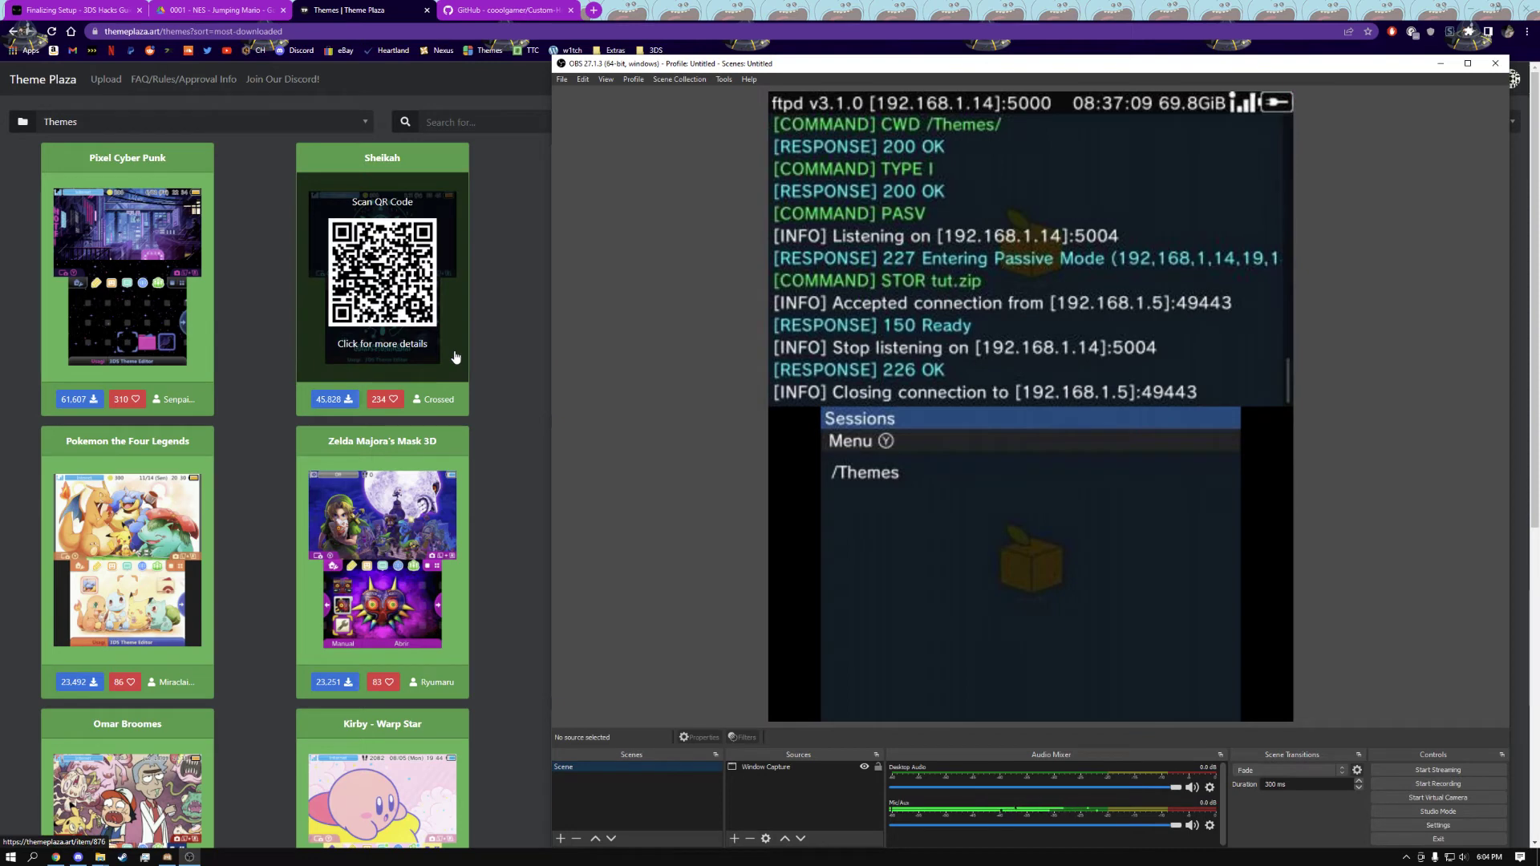